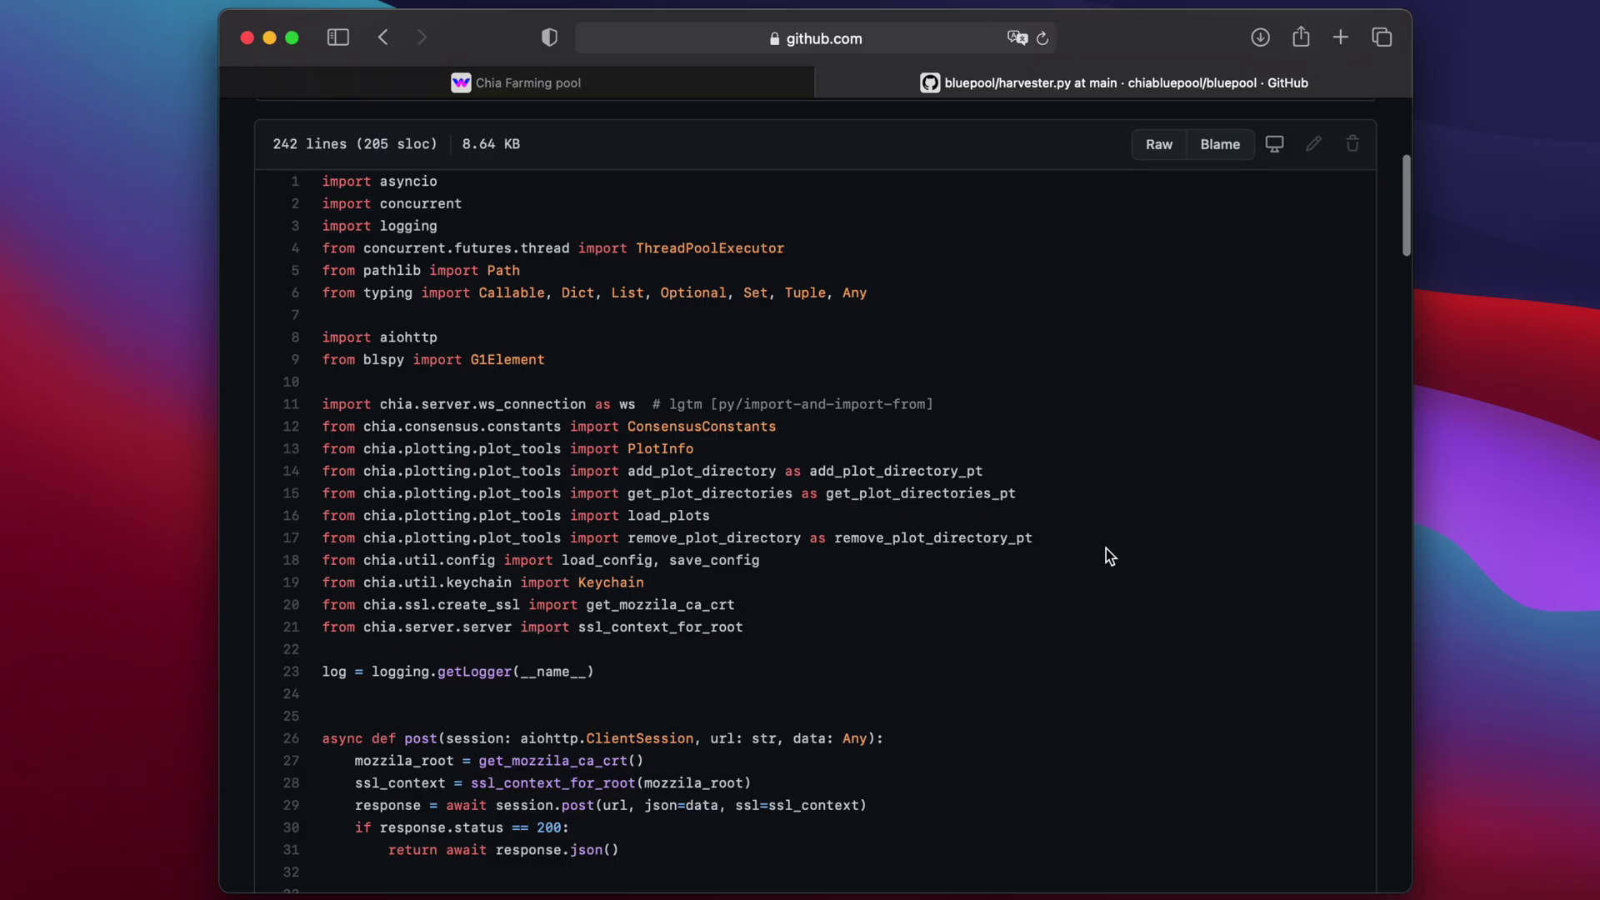
# Withdraw the entire 0.000297388871 XCH pool balance to the pasted XCH wallet address.
pyautogui.scroll(-6, 1105, 548)
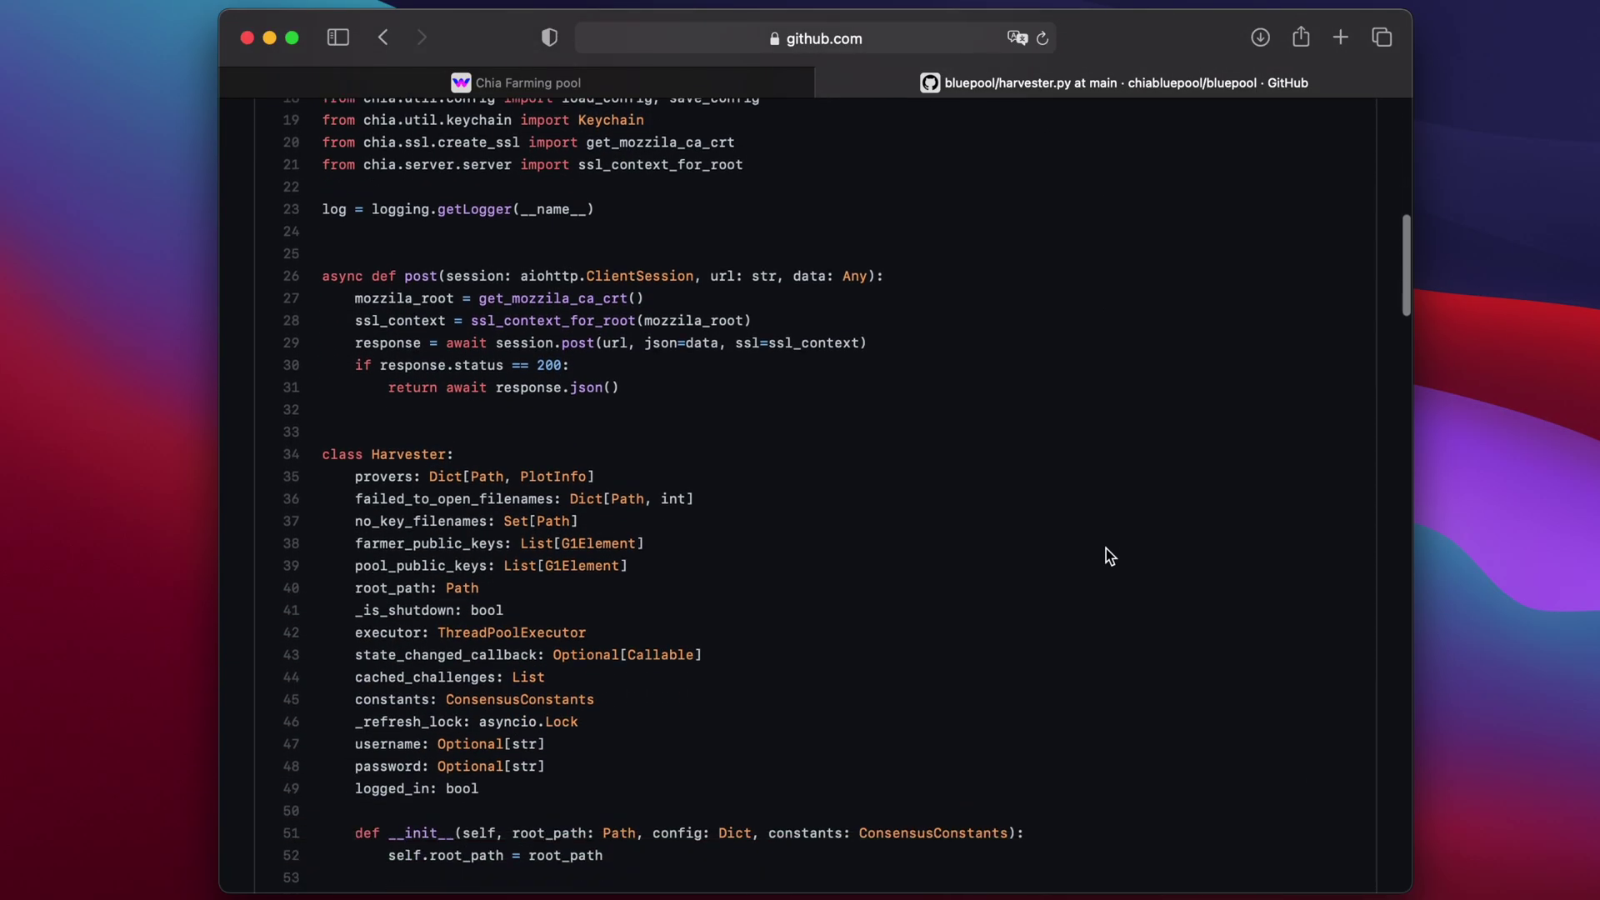
pyautogui.scroll(-5, 1105, 547)
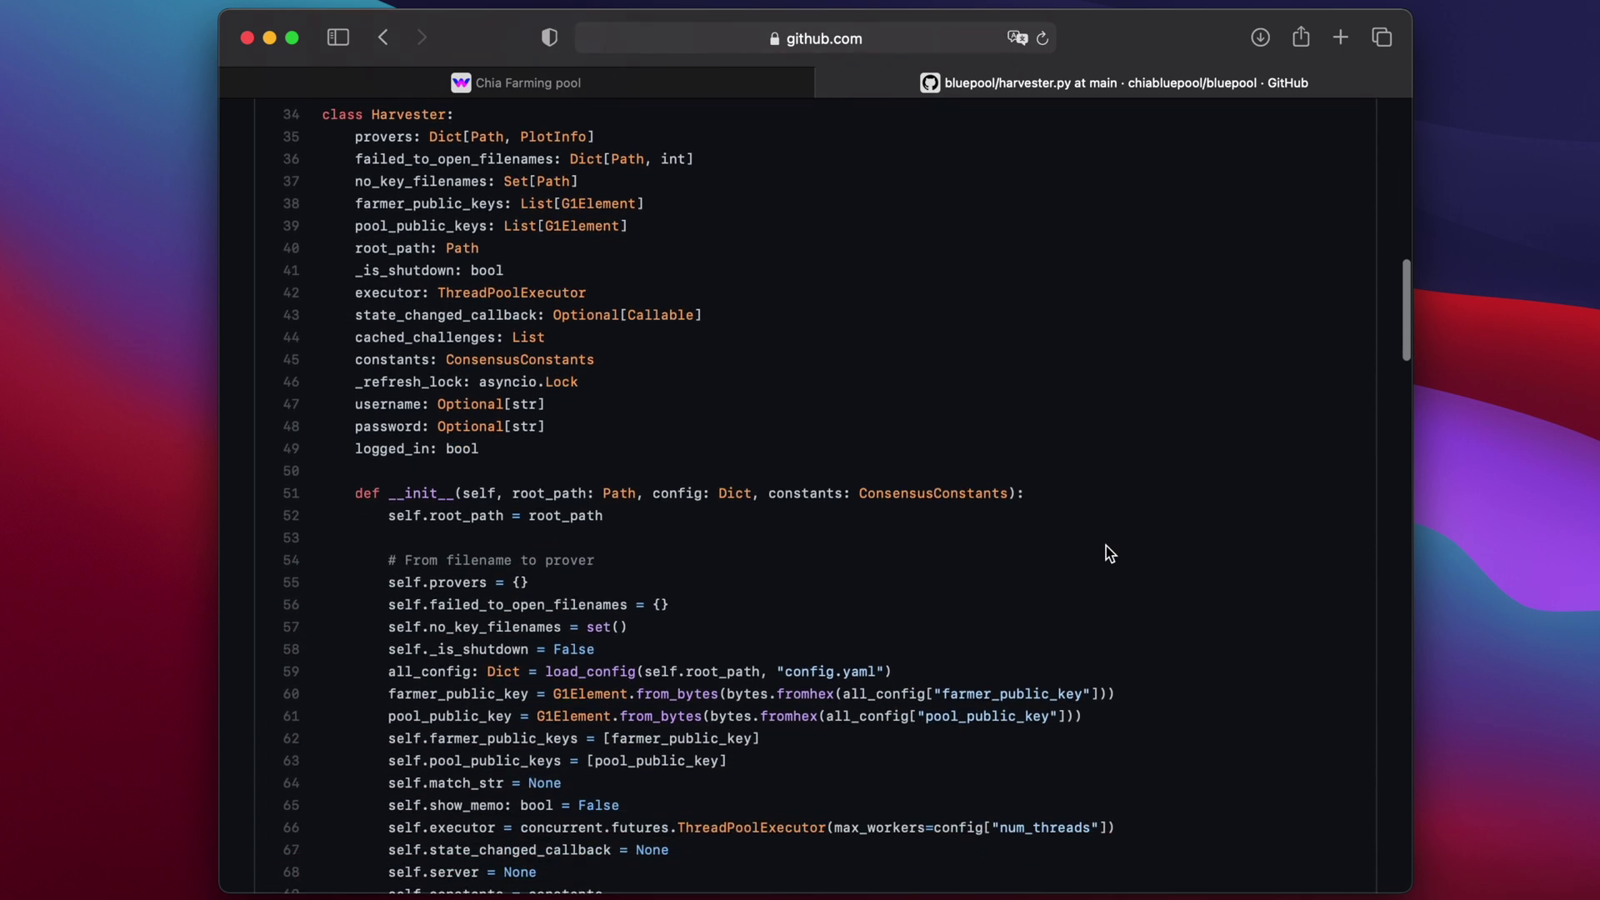
pyautogui.scroll(-10, 1106, 550)
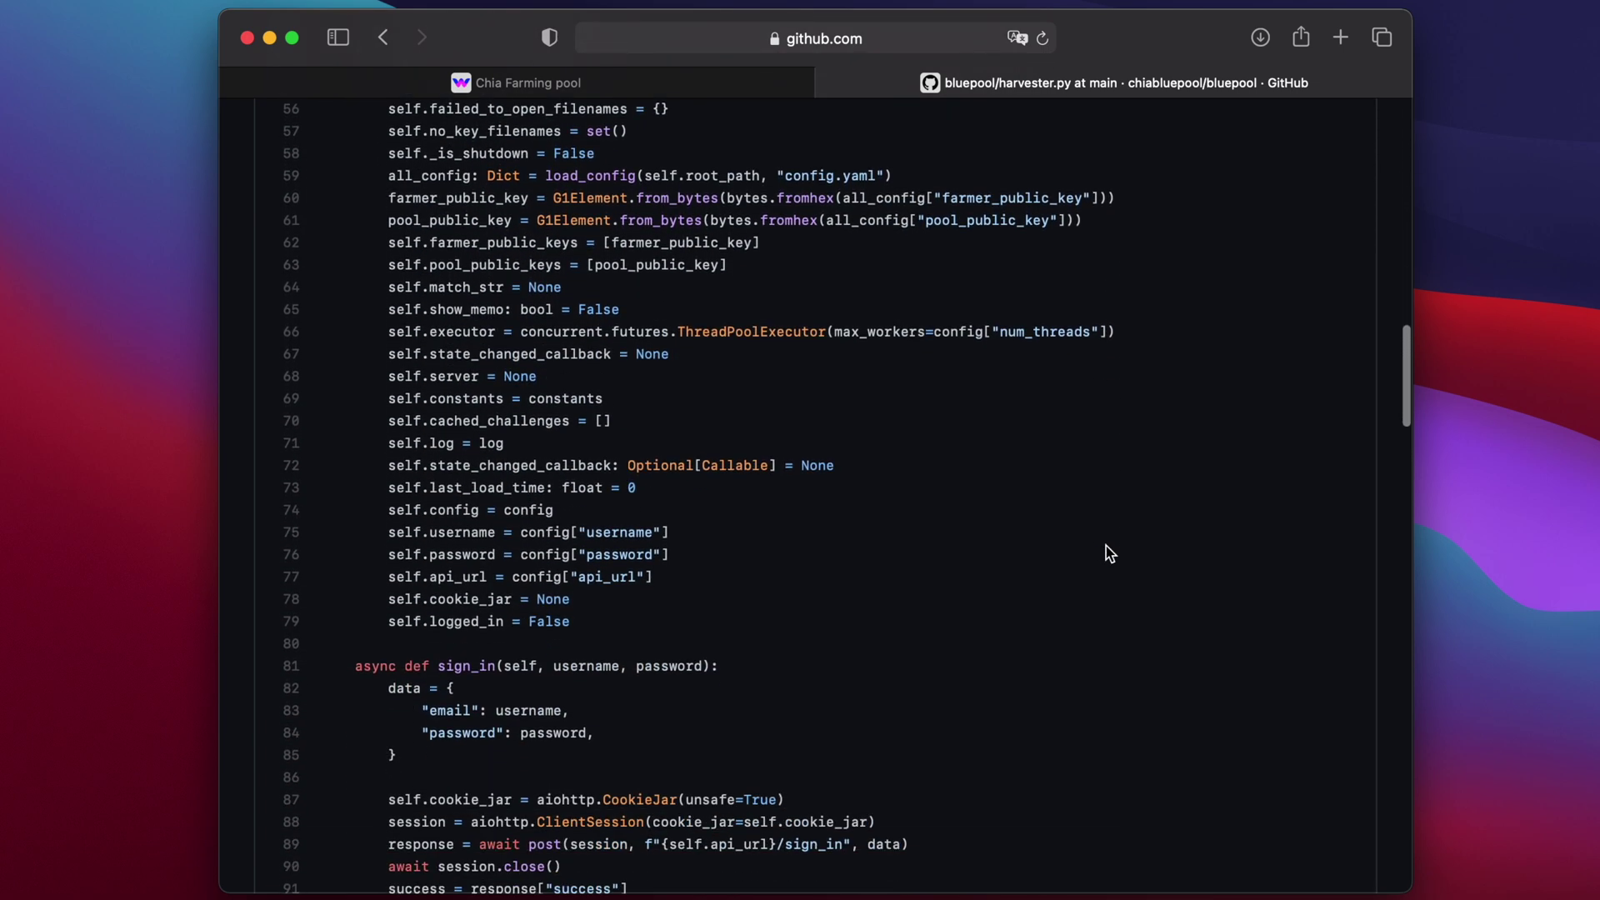
pyautogui.scroll(-7, 1107, 548)
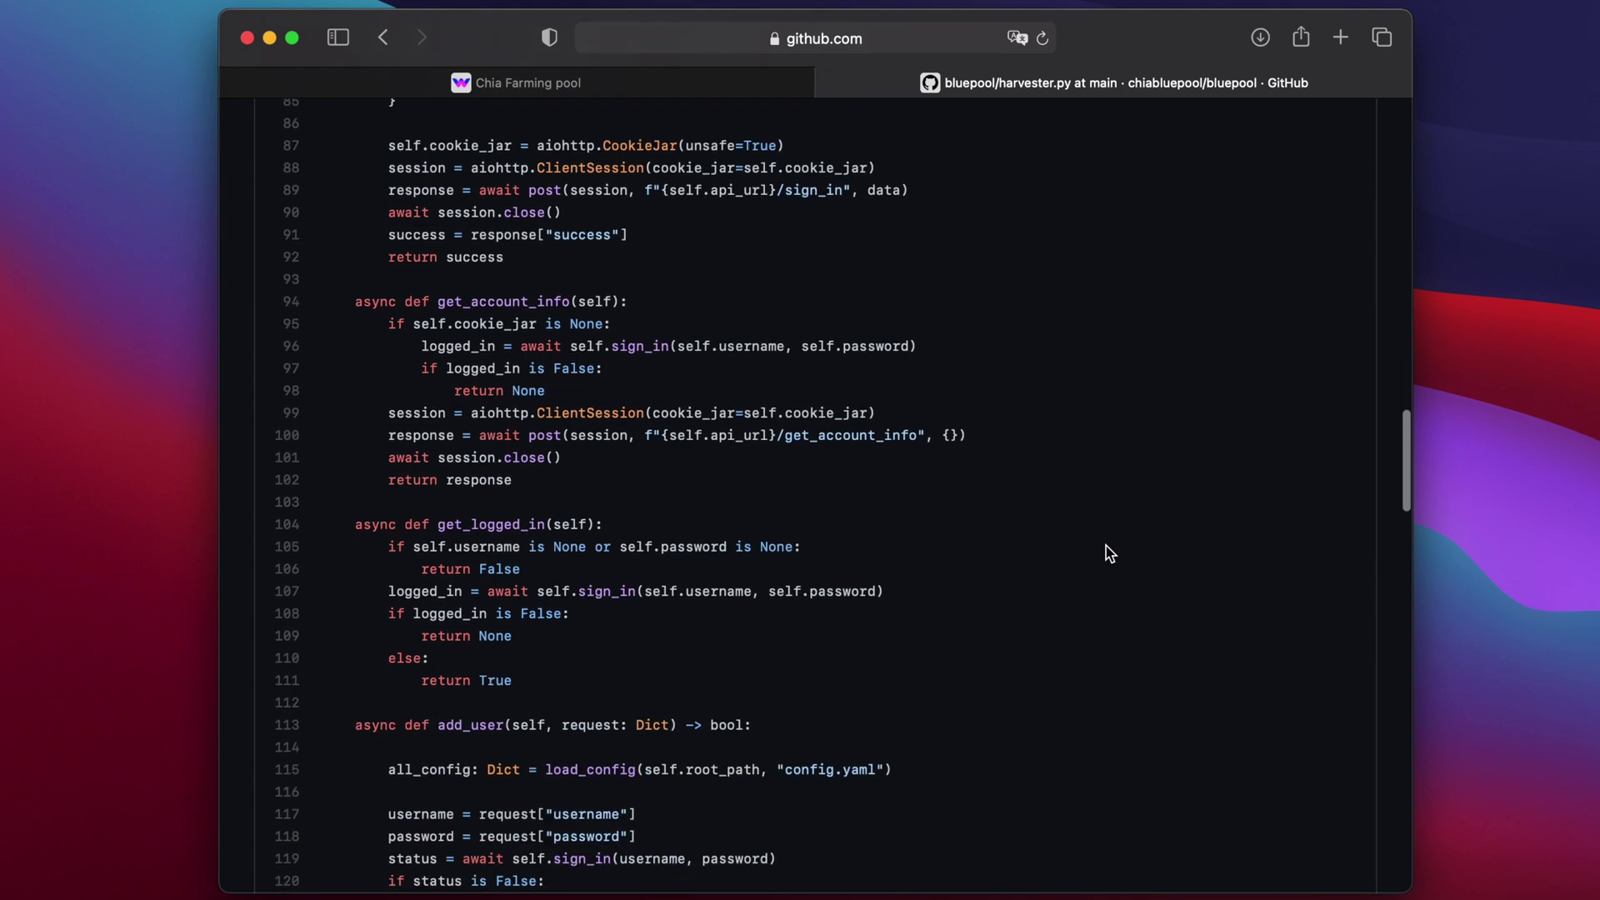
pyautogui.scroll(-8, 1106, 546)
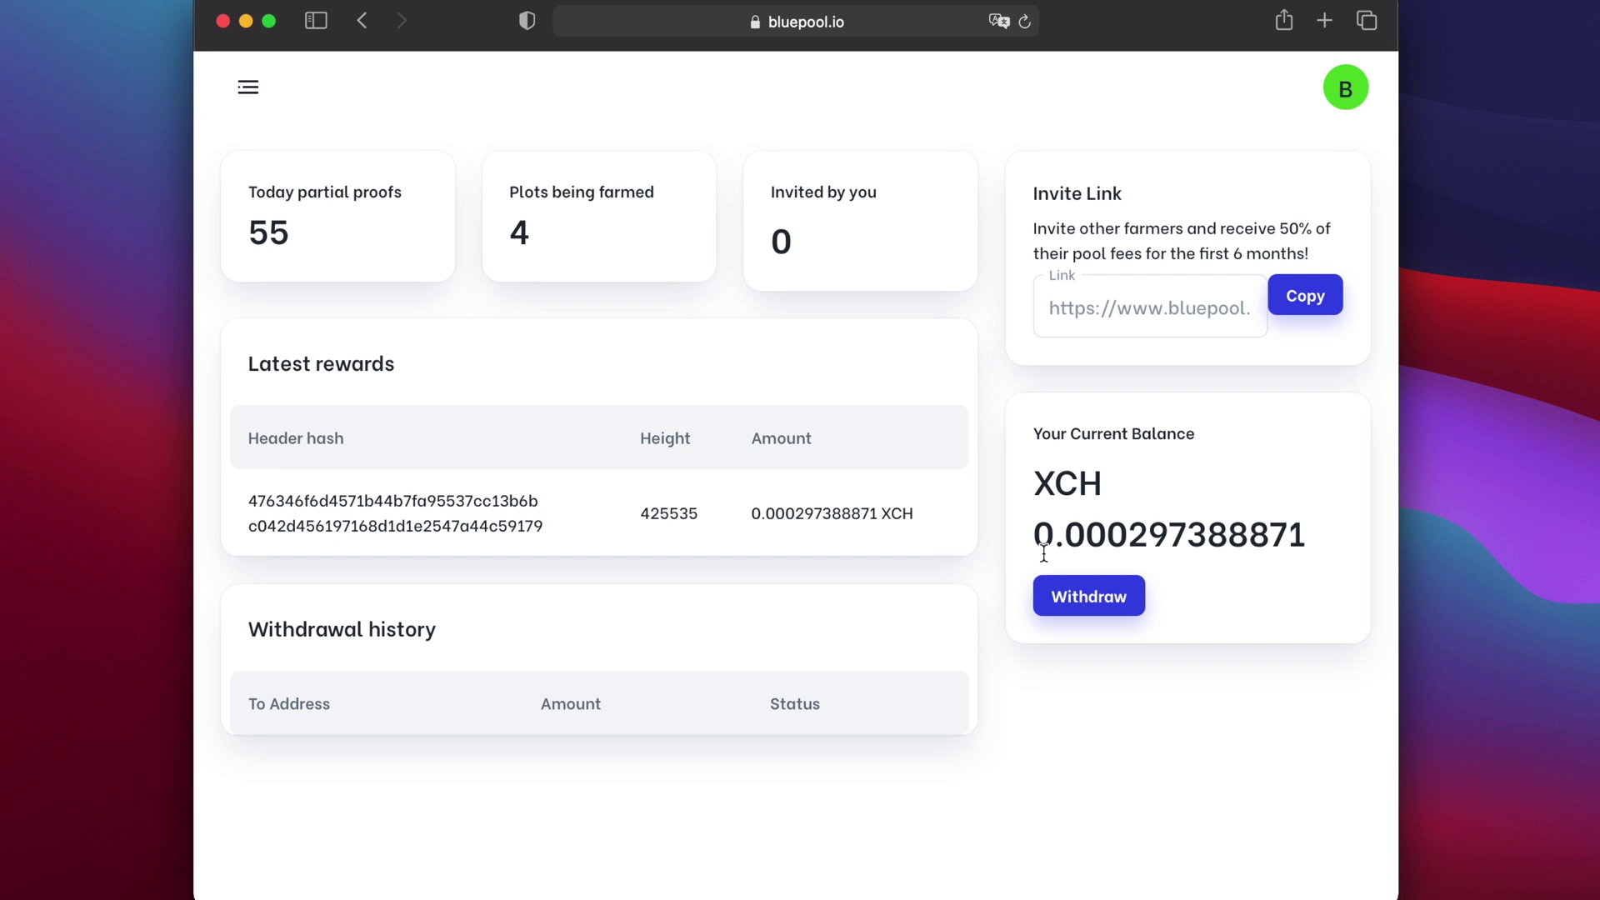
pyautogui.click(1099, 605)
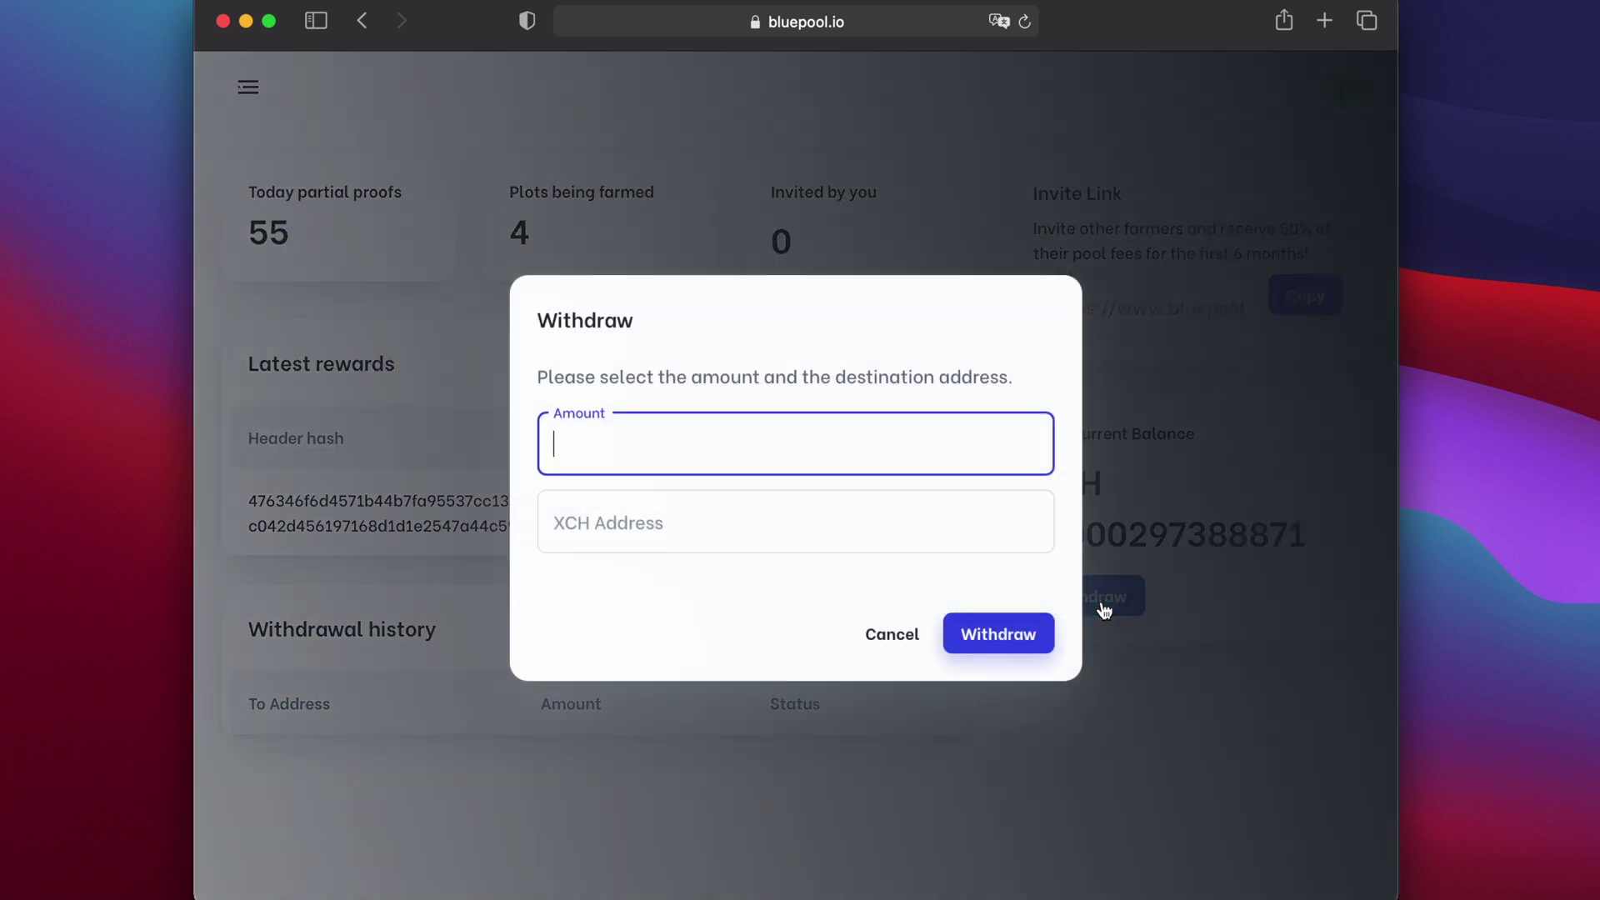
pyautogui.write('0.000297388871')
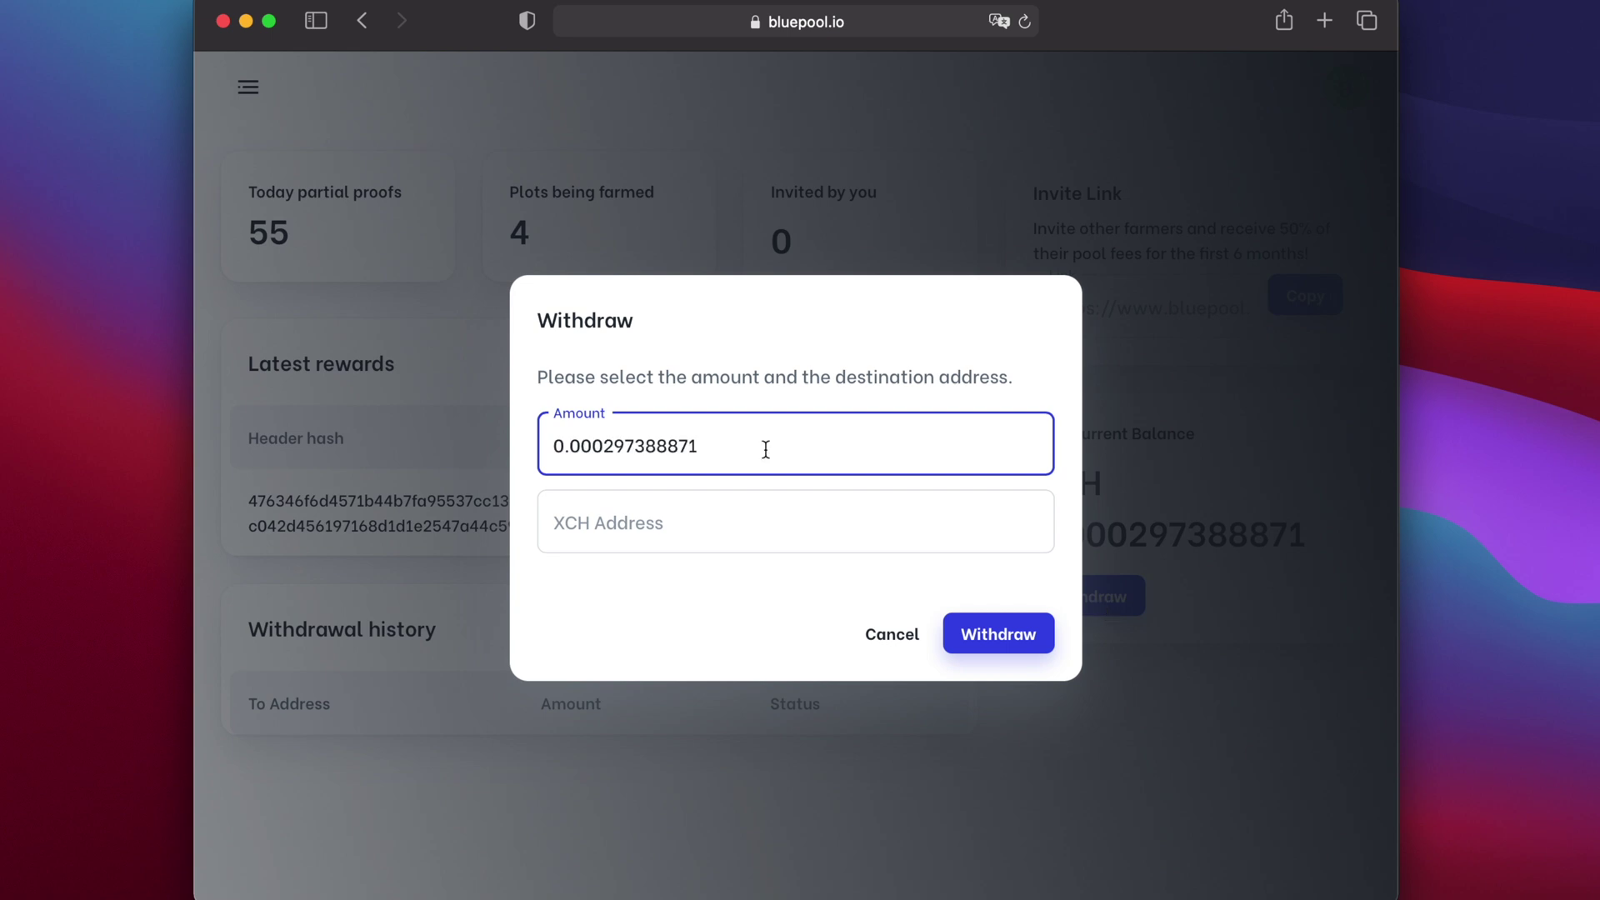
pyautogui.click(757, 522)
pyautogui.press('super+v')
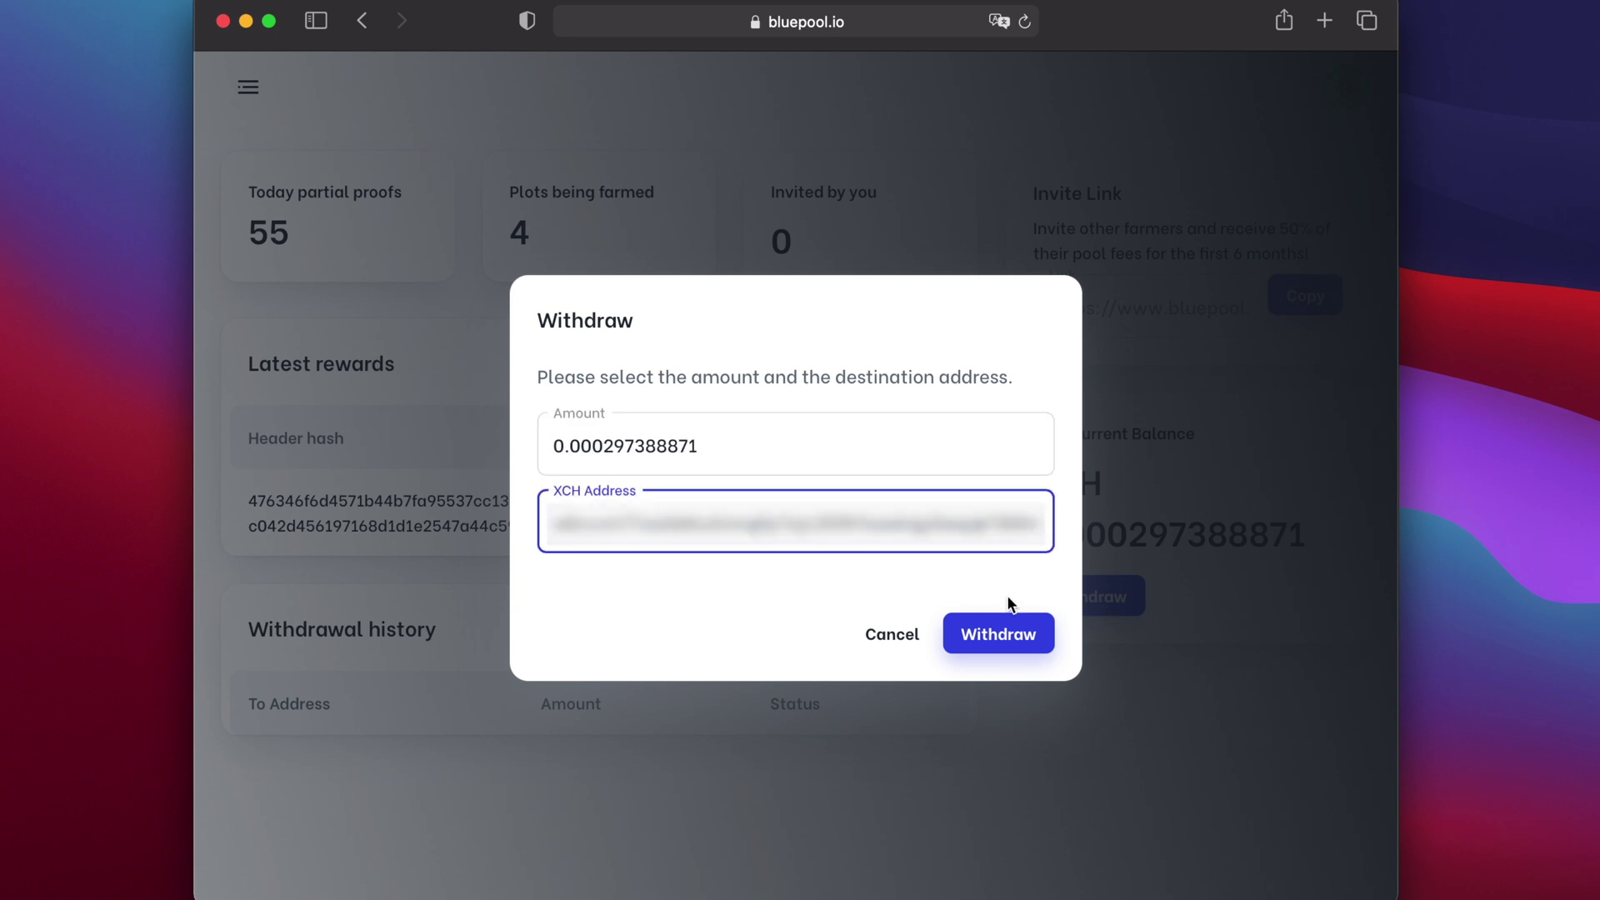
pyautogui.click(1010, 639)
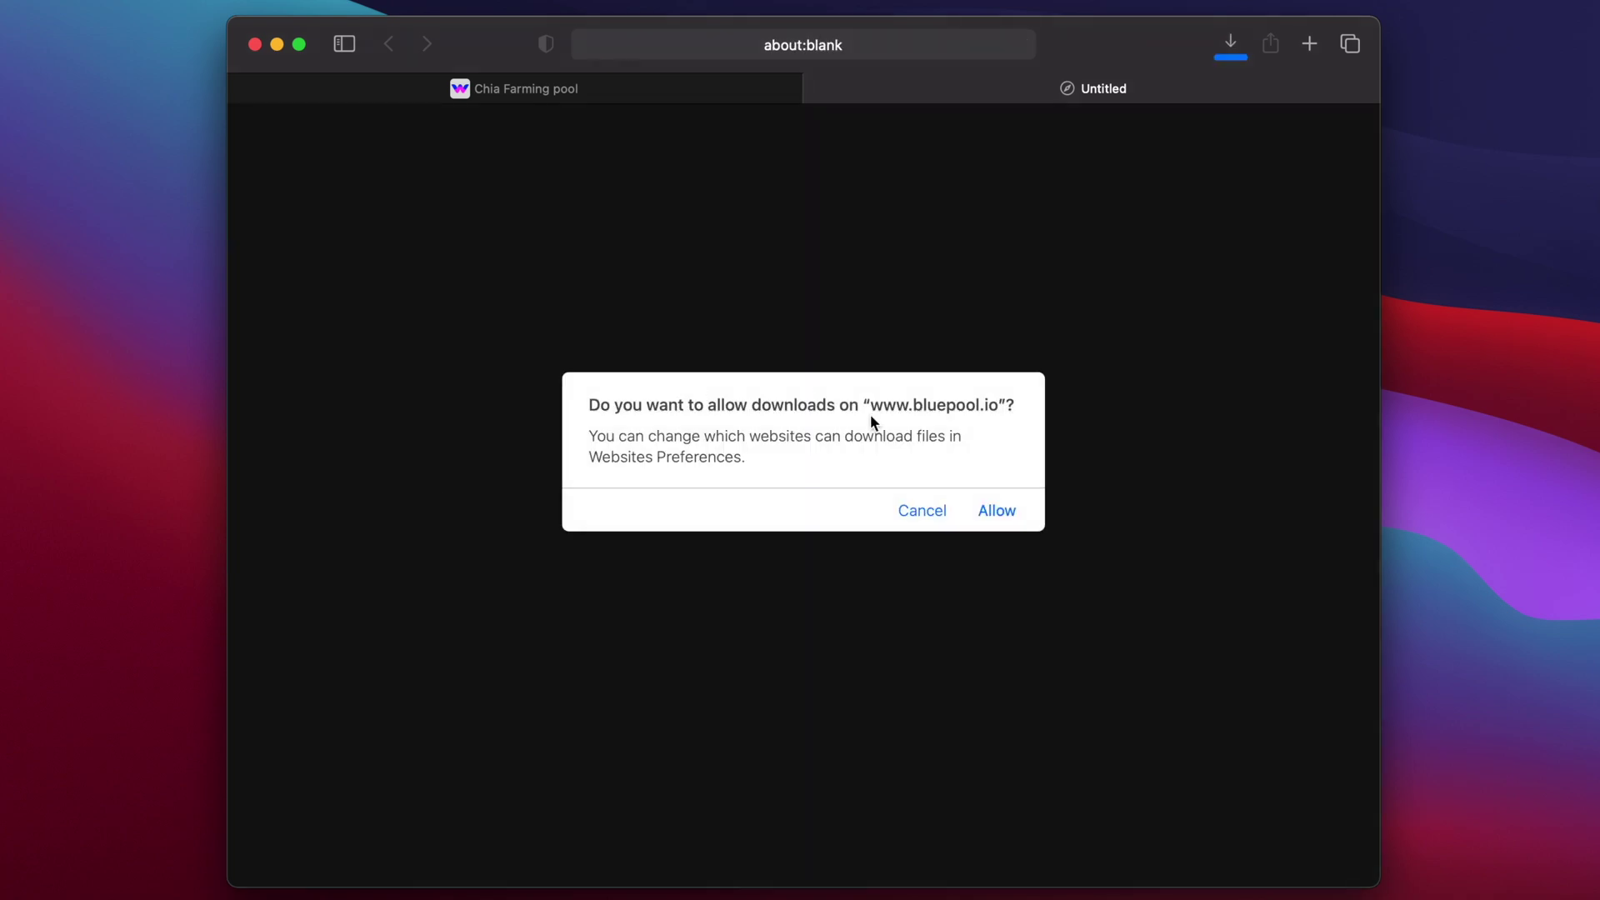
pyautogui.click(996, 511)
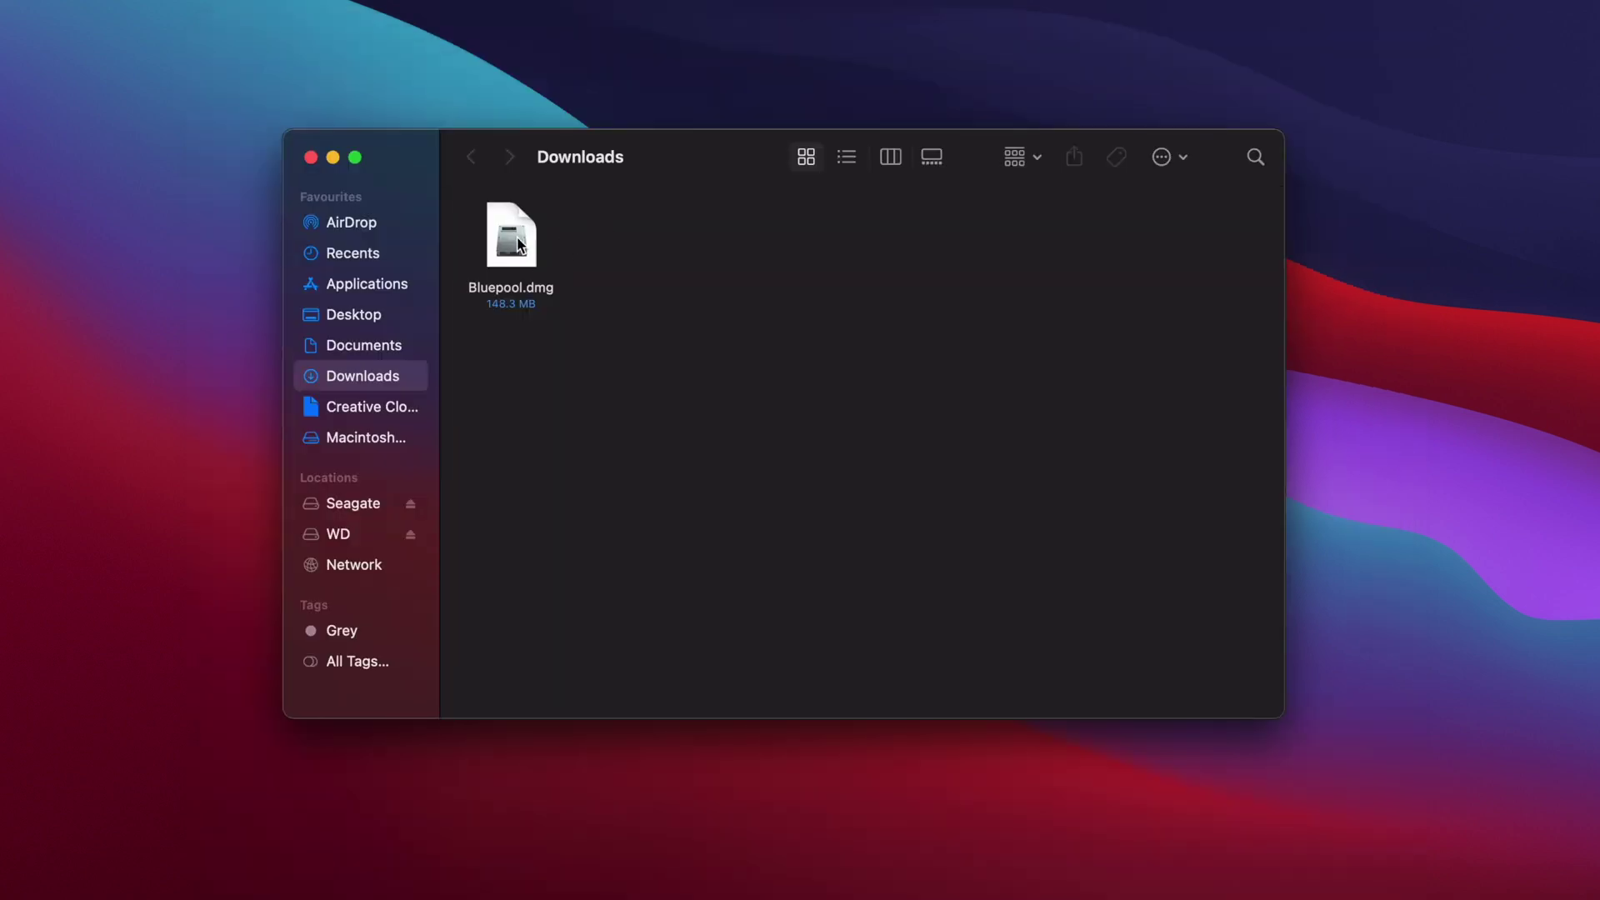
pyautogui.doubleClick(517, 245)
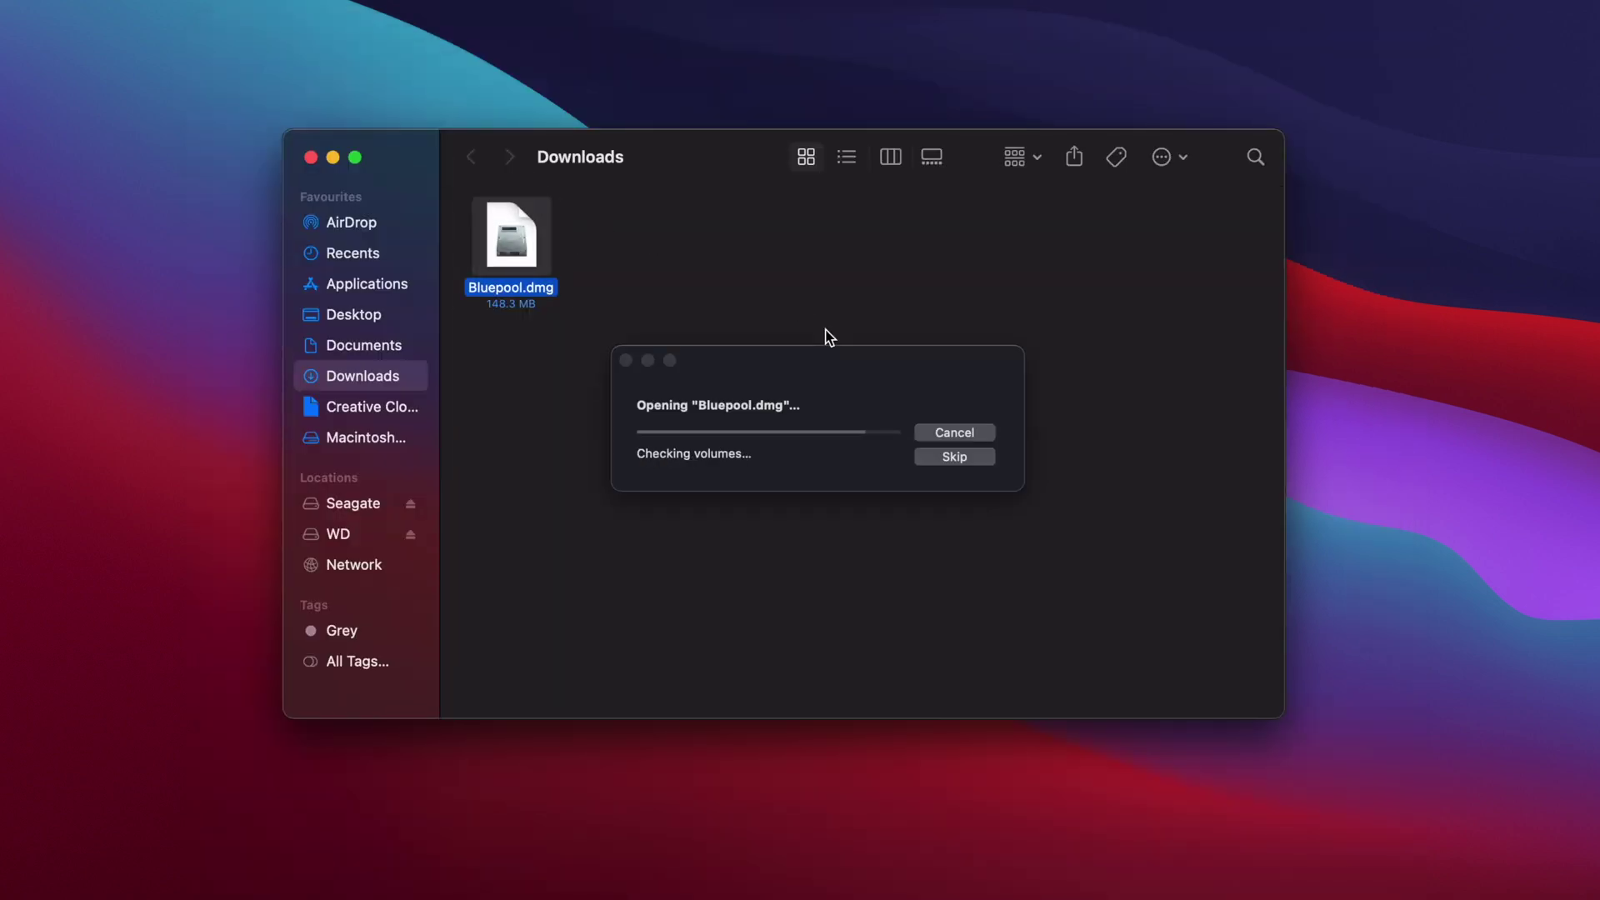
# Copy Bluepool into Applications, launch it there, and dismiss the unverified-developer warning.
pyautogui.moveTo(644, 503); pyautogui.dragTo(953, 518)
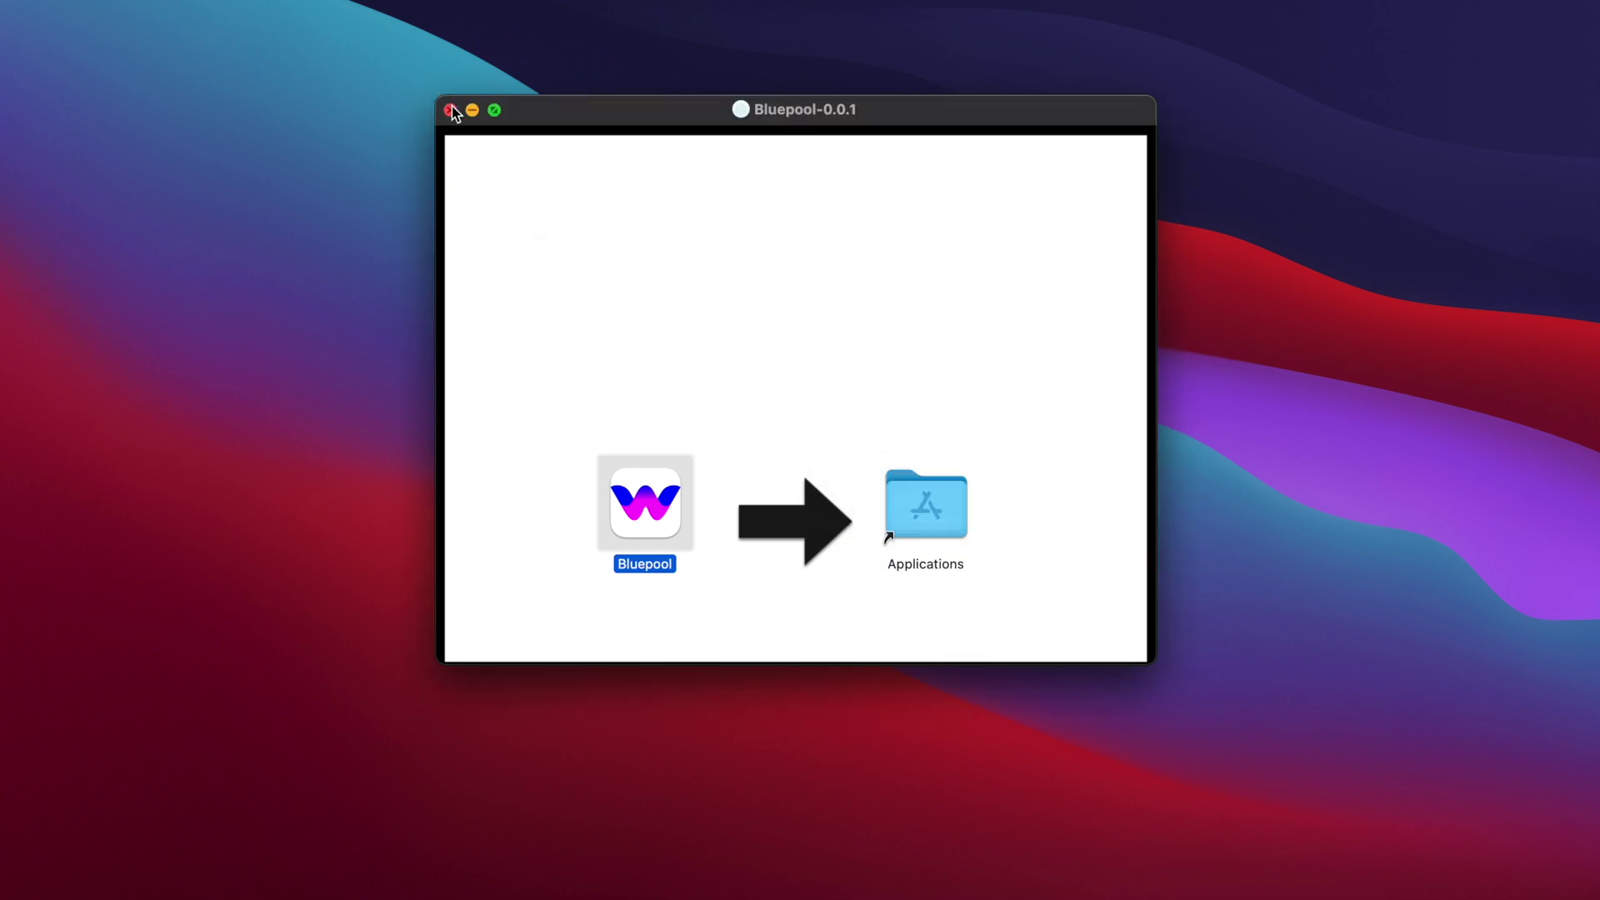
pyautogui.click(909, 508)
pyautogui.doubleClick(906, 508)
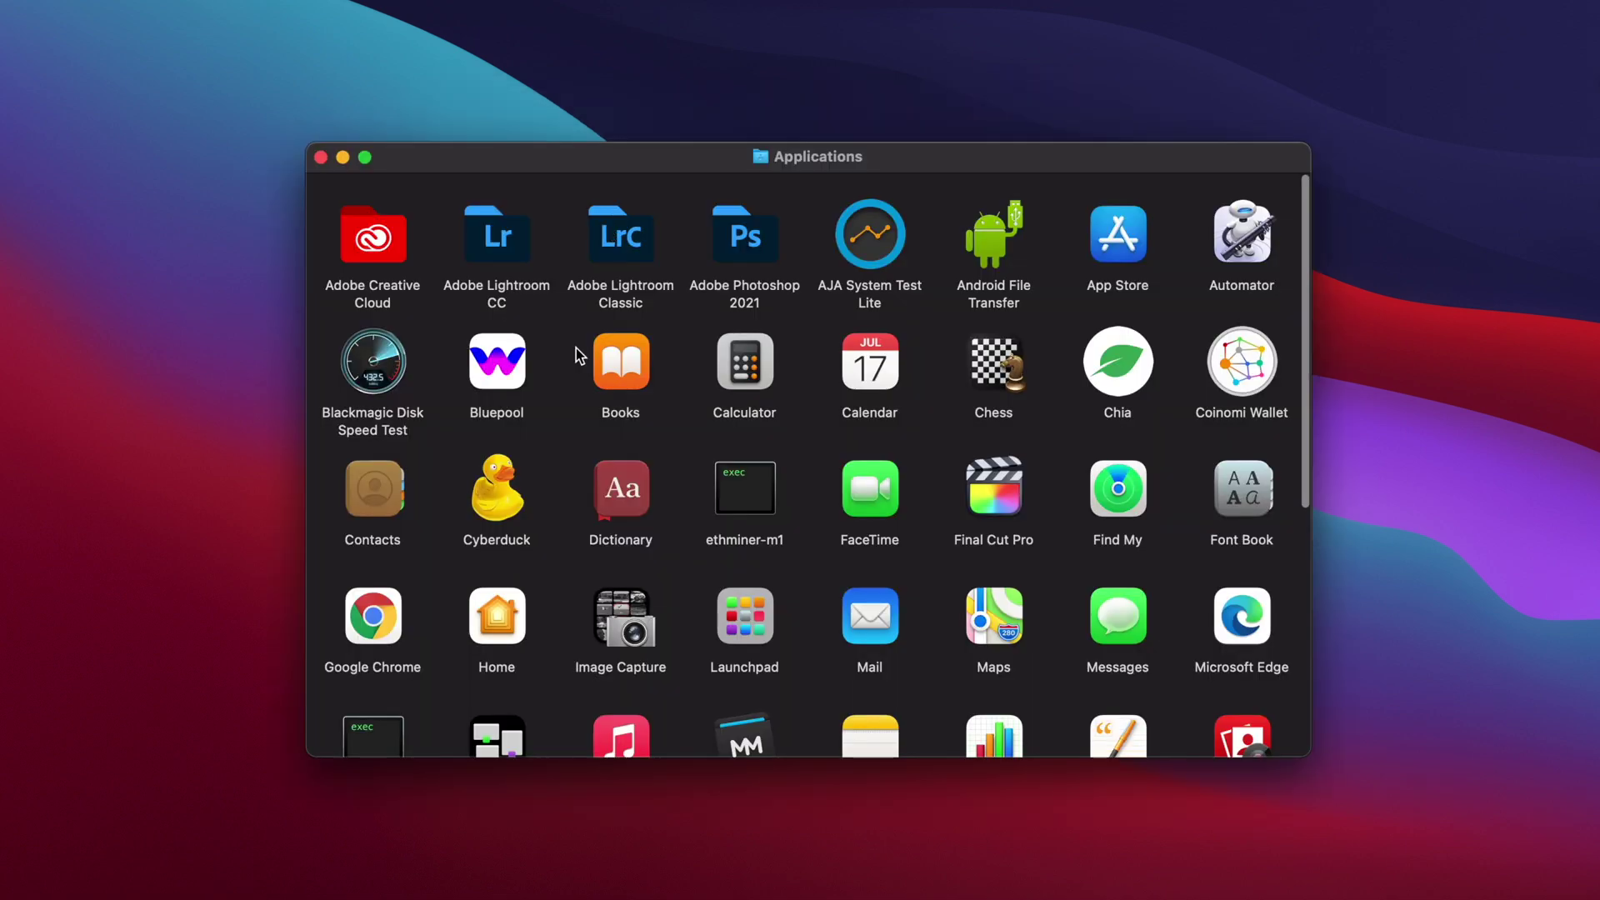
pyautogui.click(504, 375)
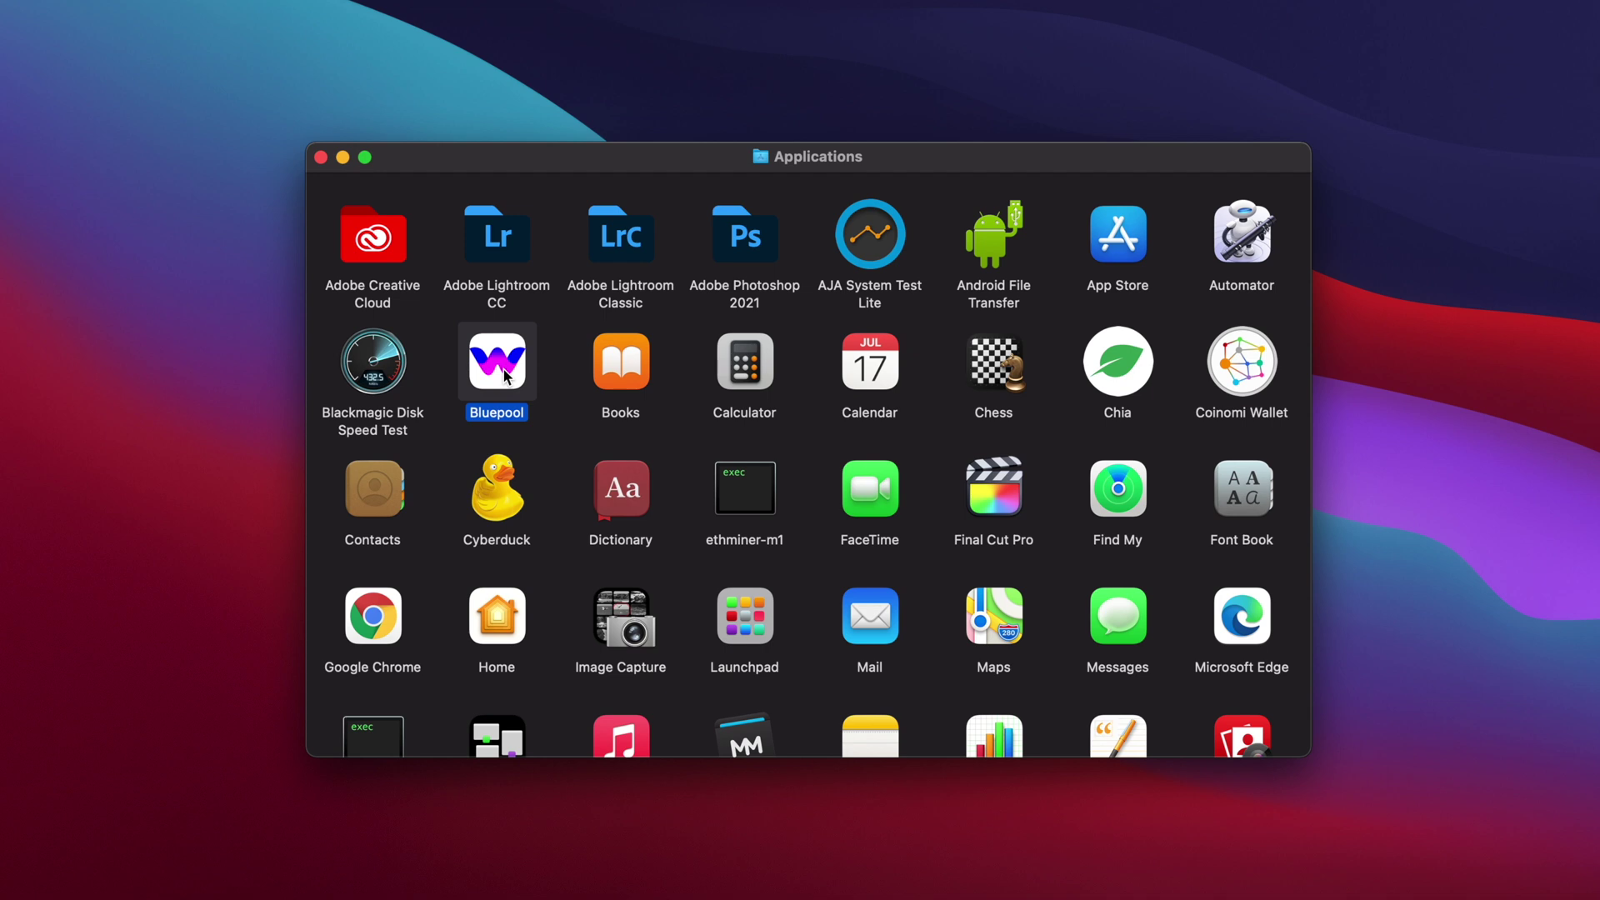
pyautogui.doubleClick(504, 375)
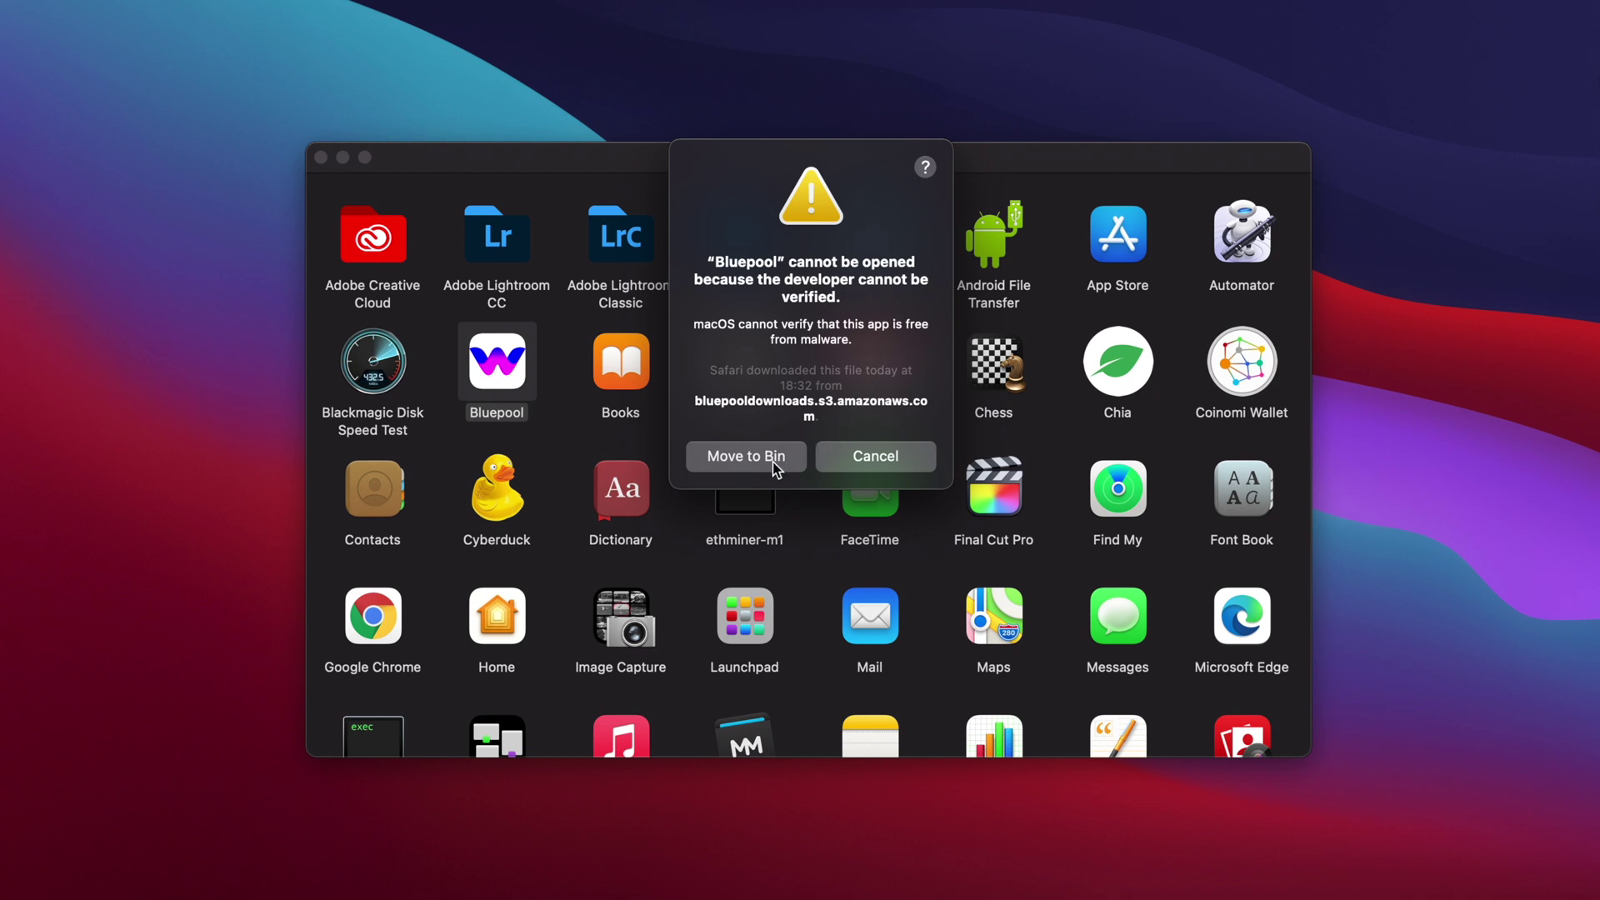
pyautogui.click(877, 457)
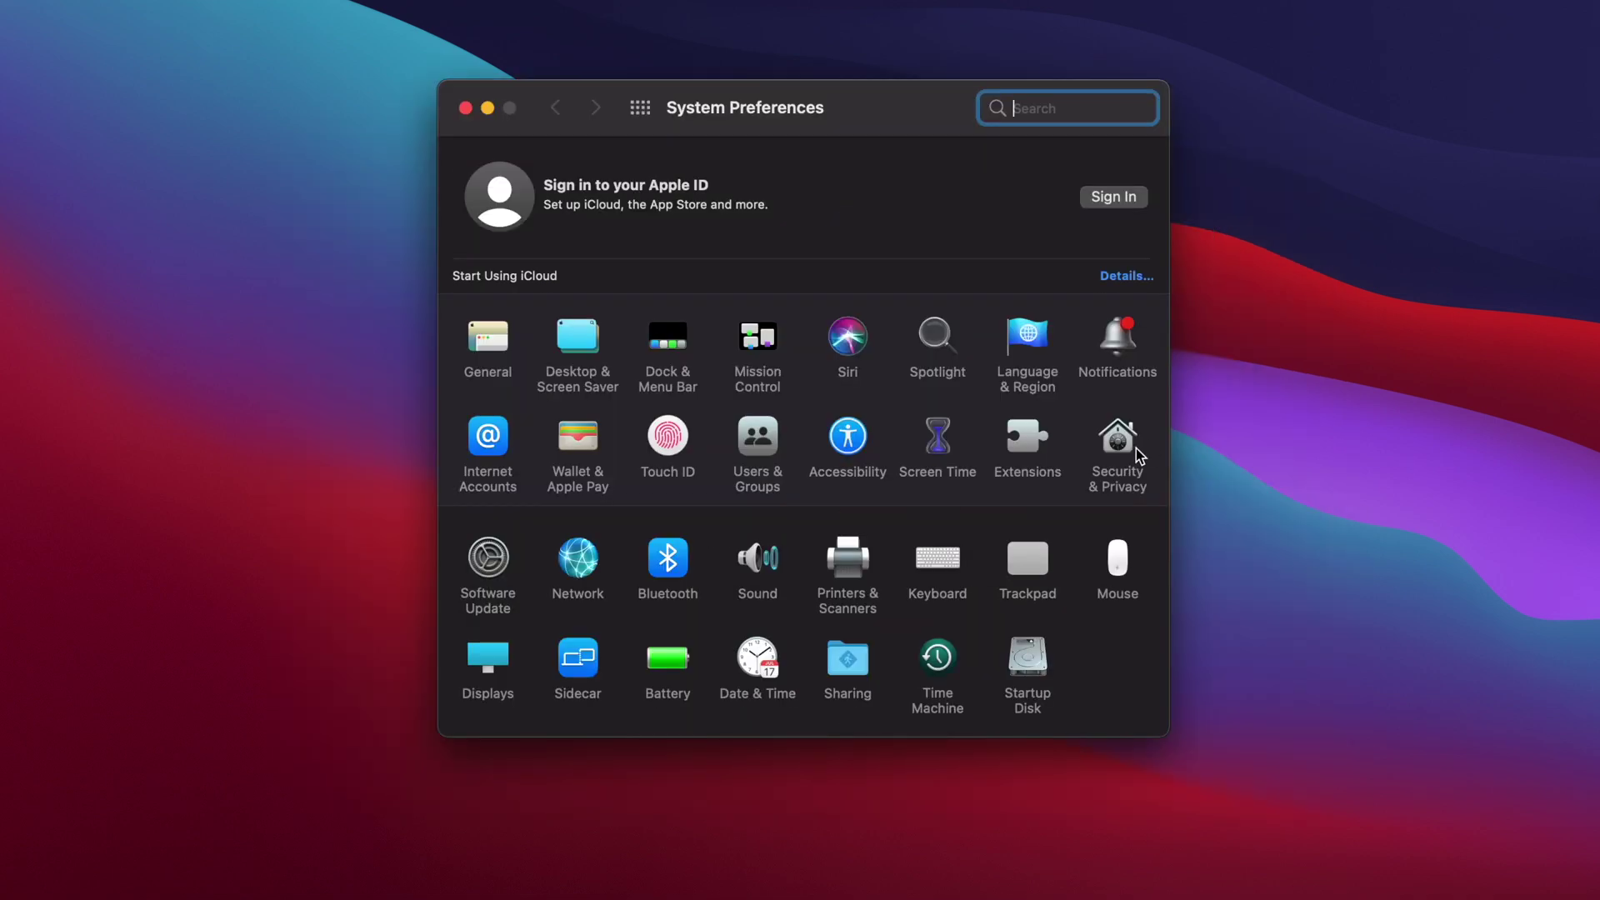
# Use Open Anyway in Security & Privacy to let Bluepool run, confirming the launch.
pyautogui.click(1118, 448)
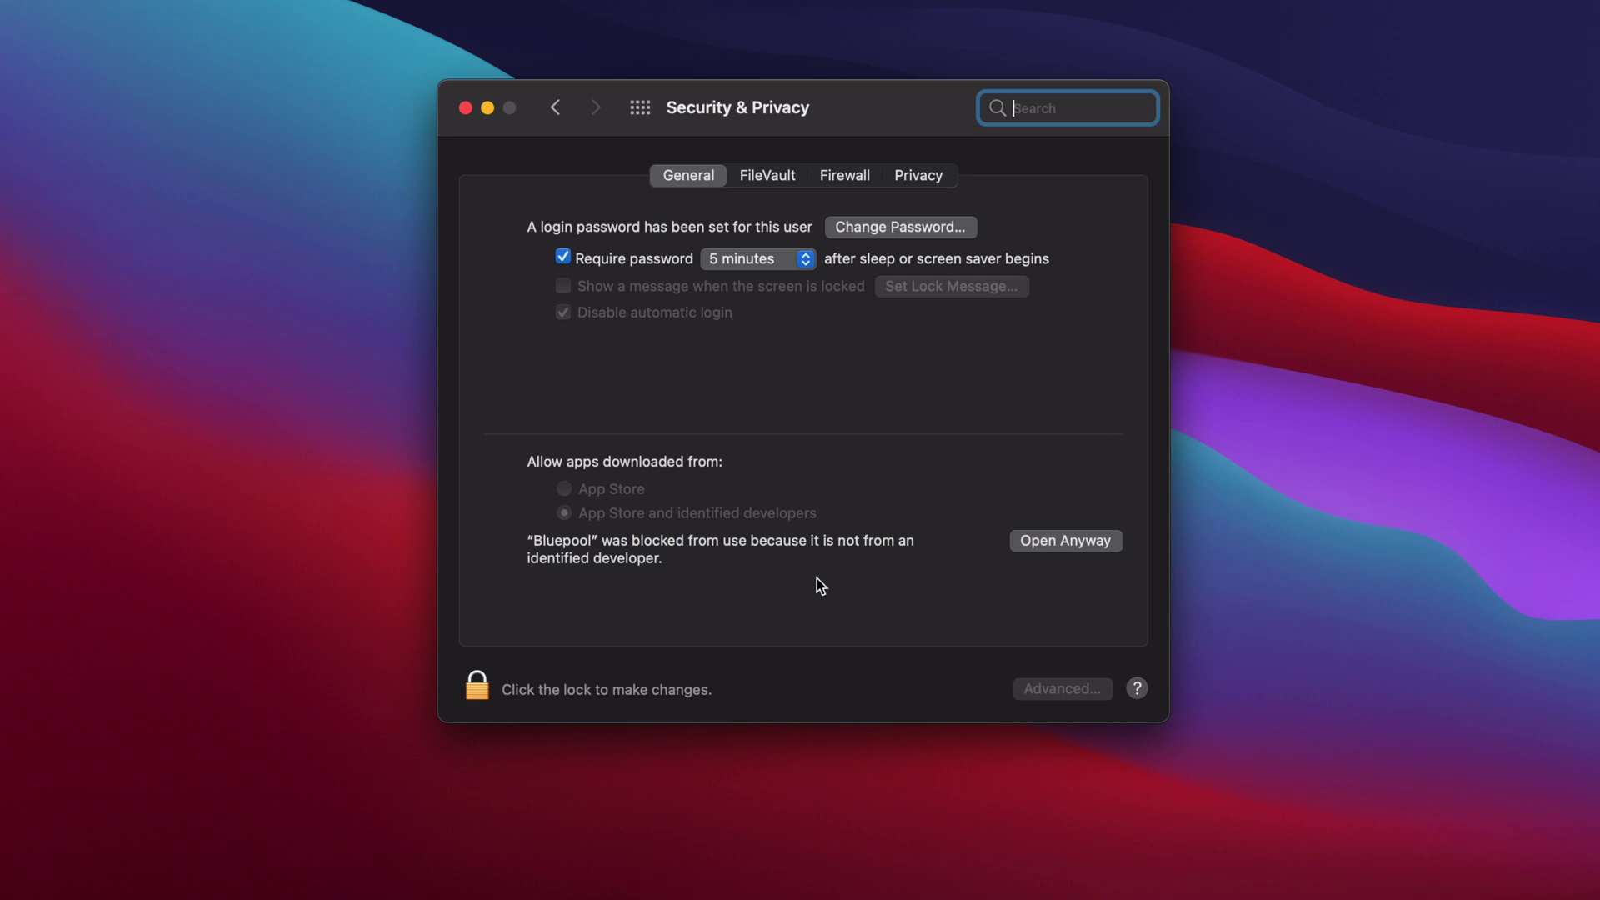
pyautogui.click(1073, 540)
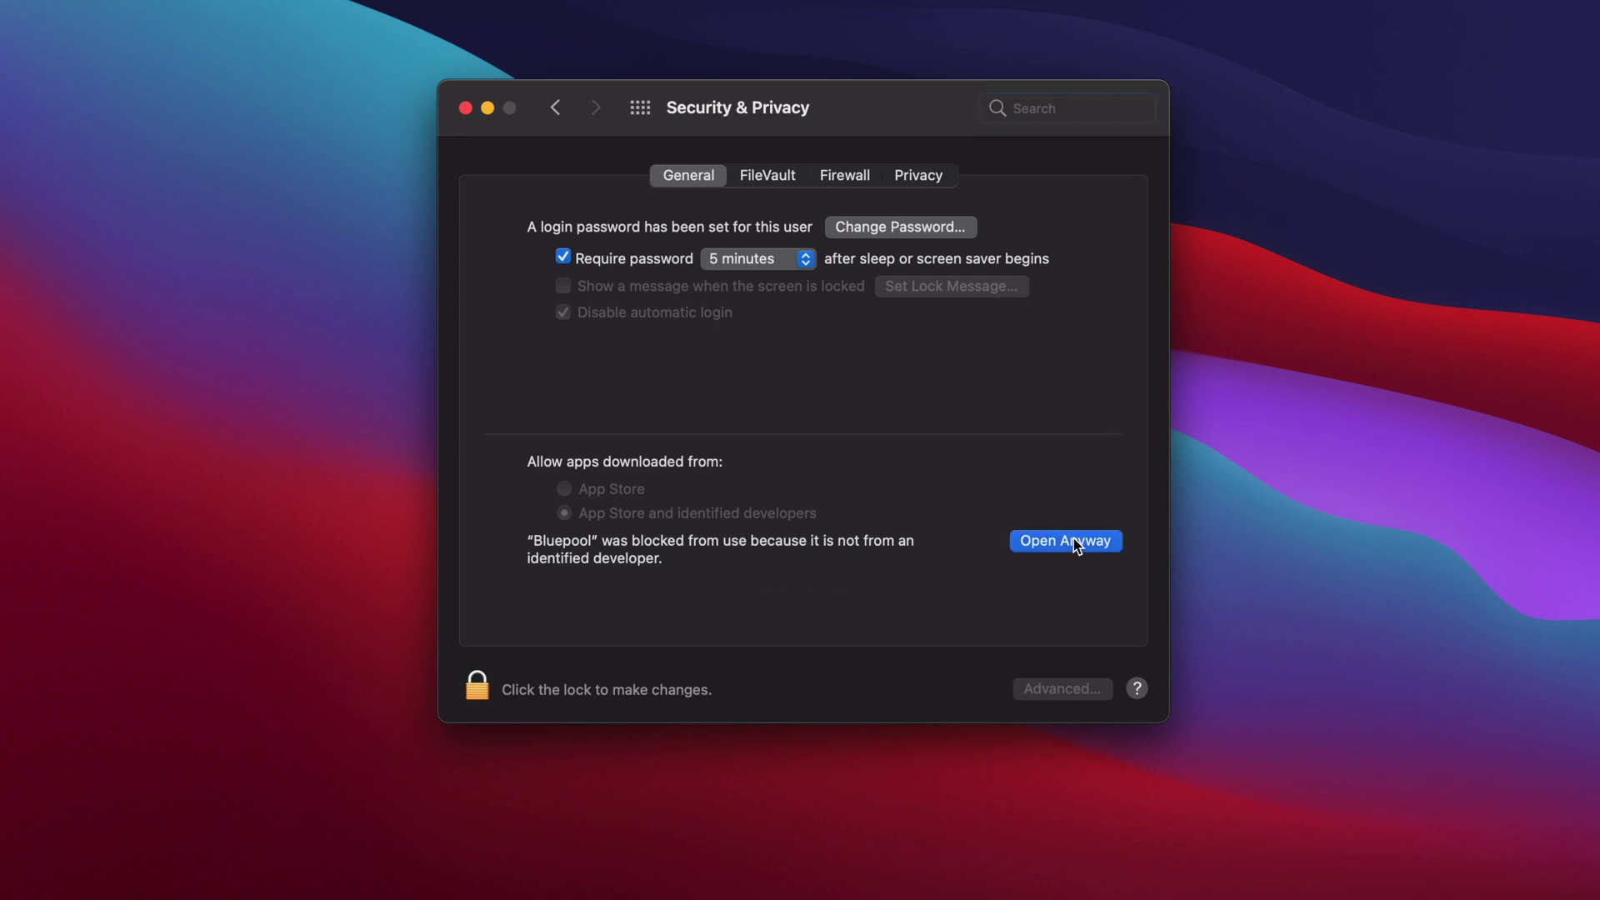
pyautogui.click(823, 470)
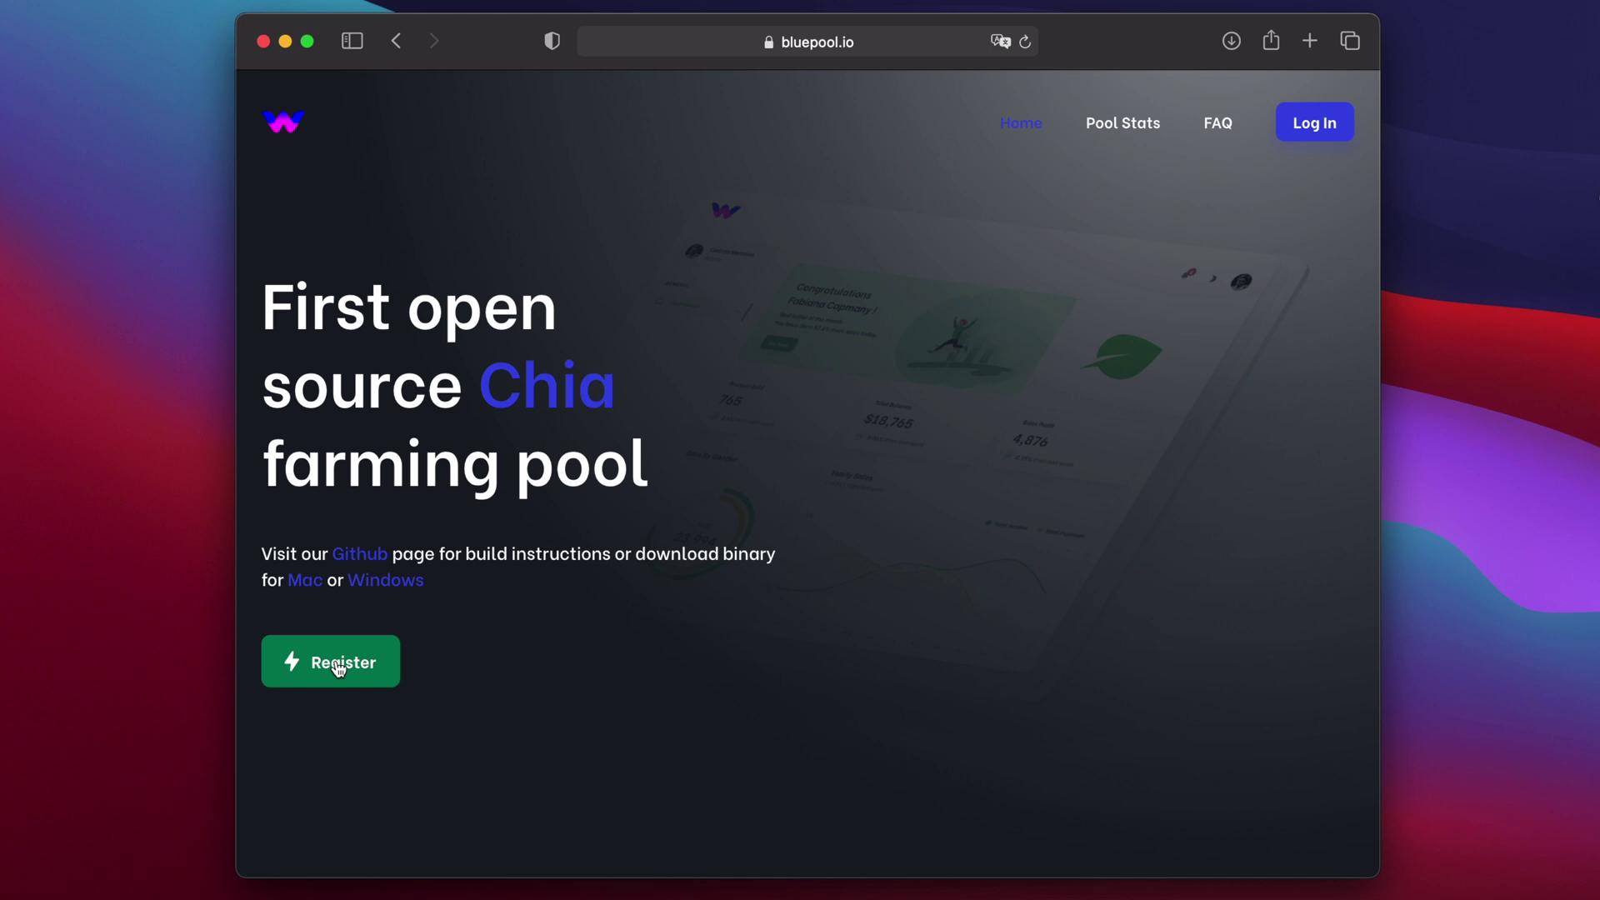
# Submit the Bluepool registration form with a Gmail address and the password entered twice.
pyautogui.click(339, 667)
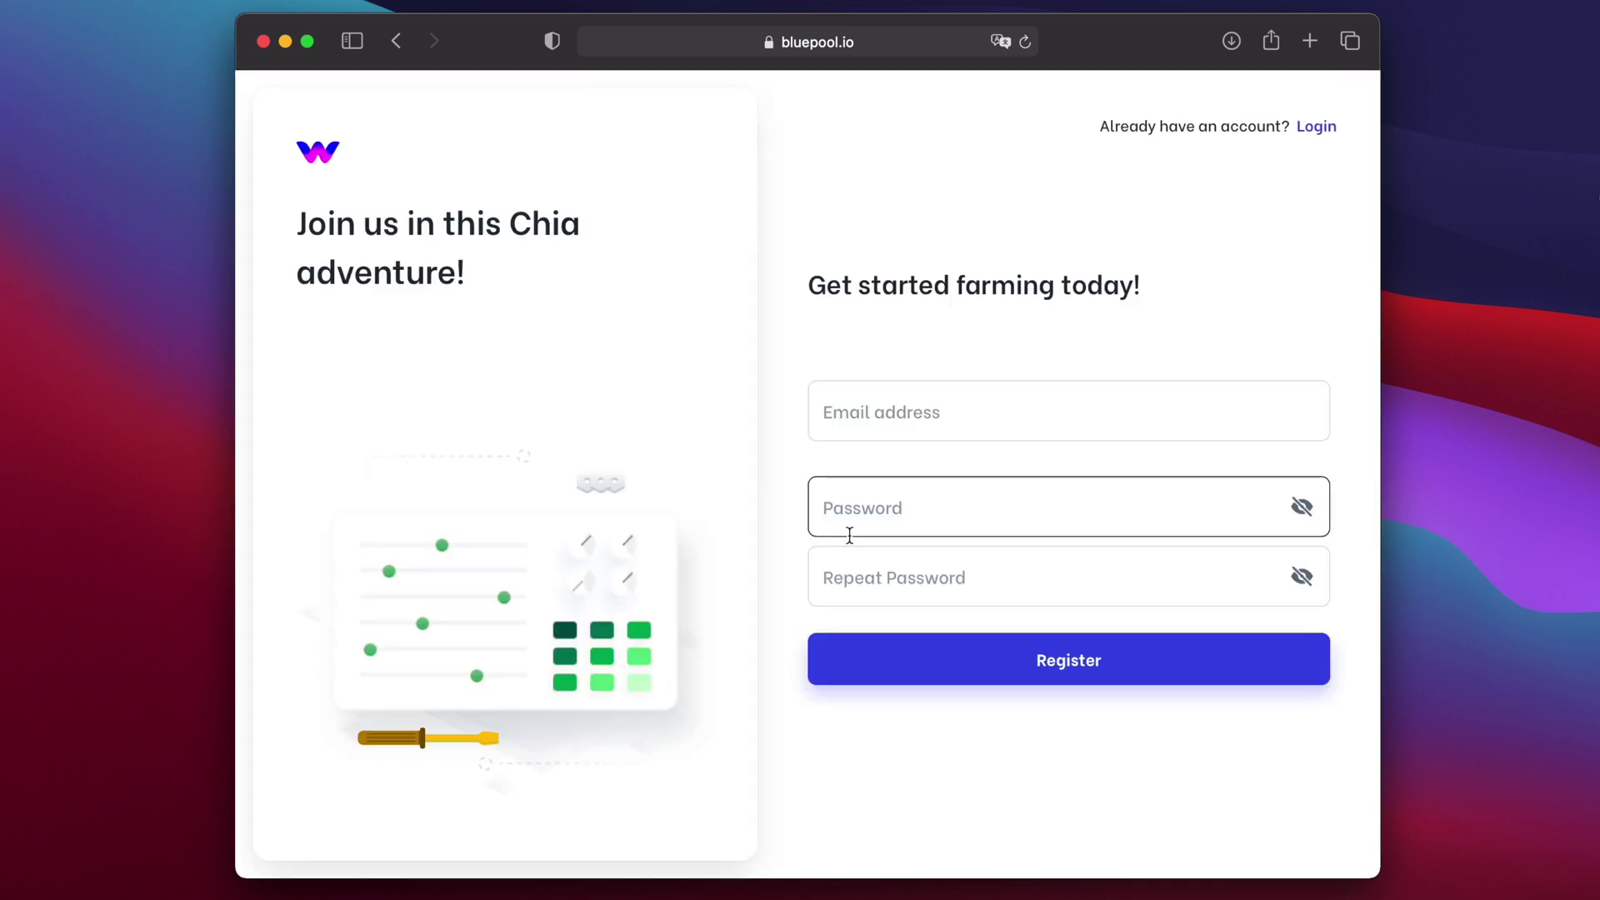
pyautogui.click(1001, 422)
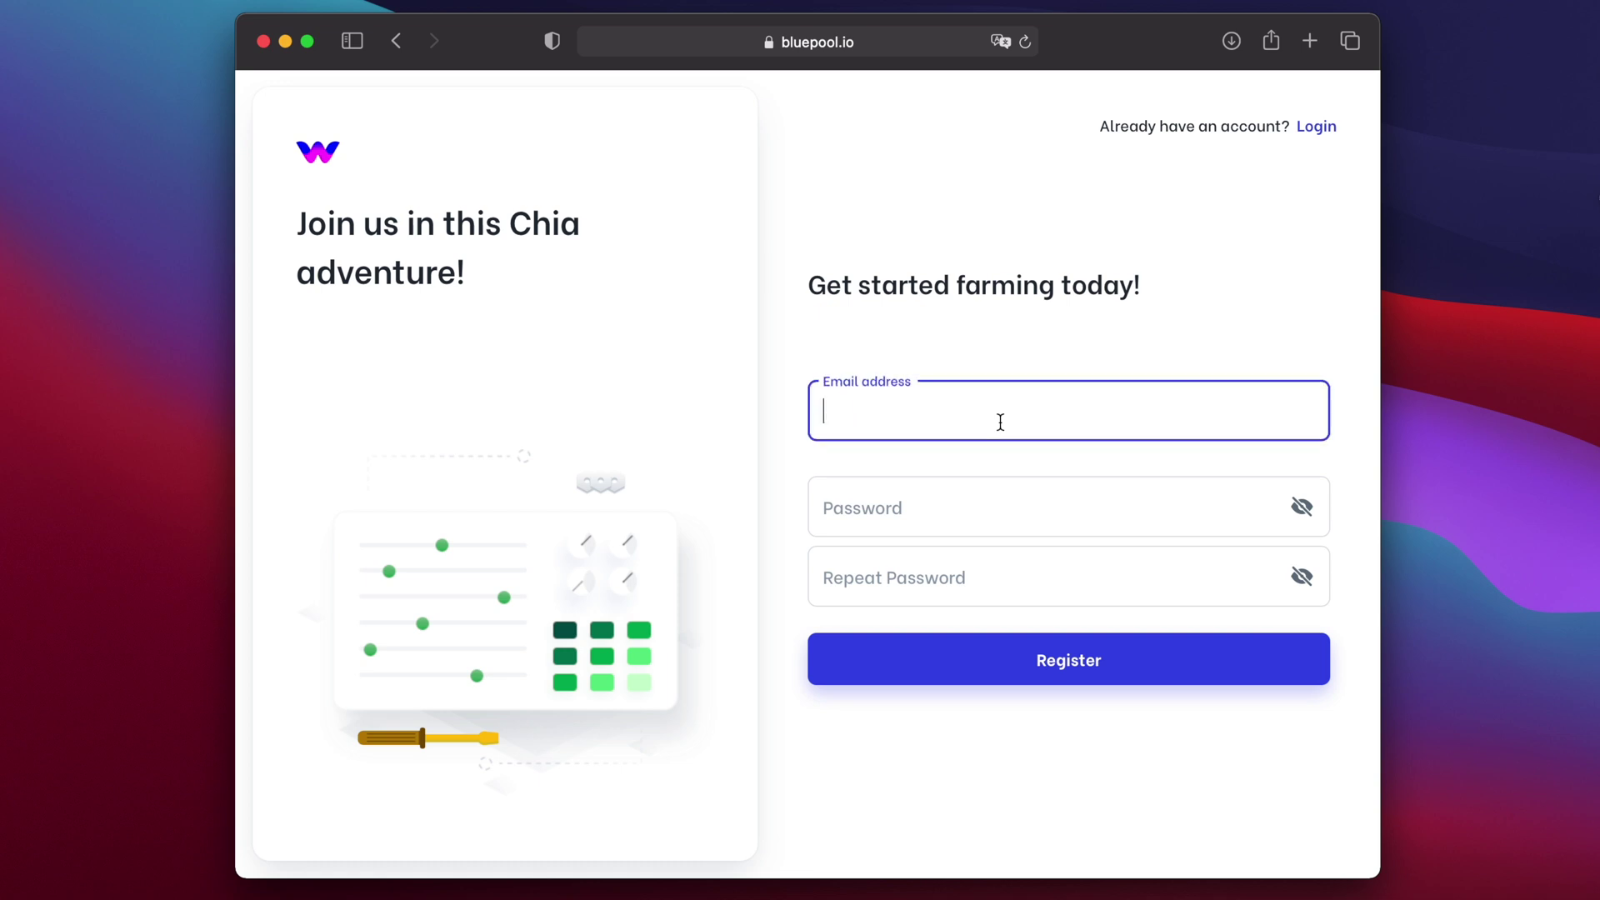
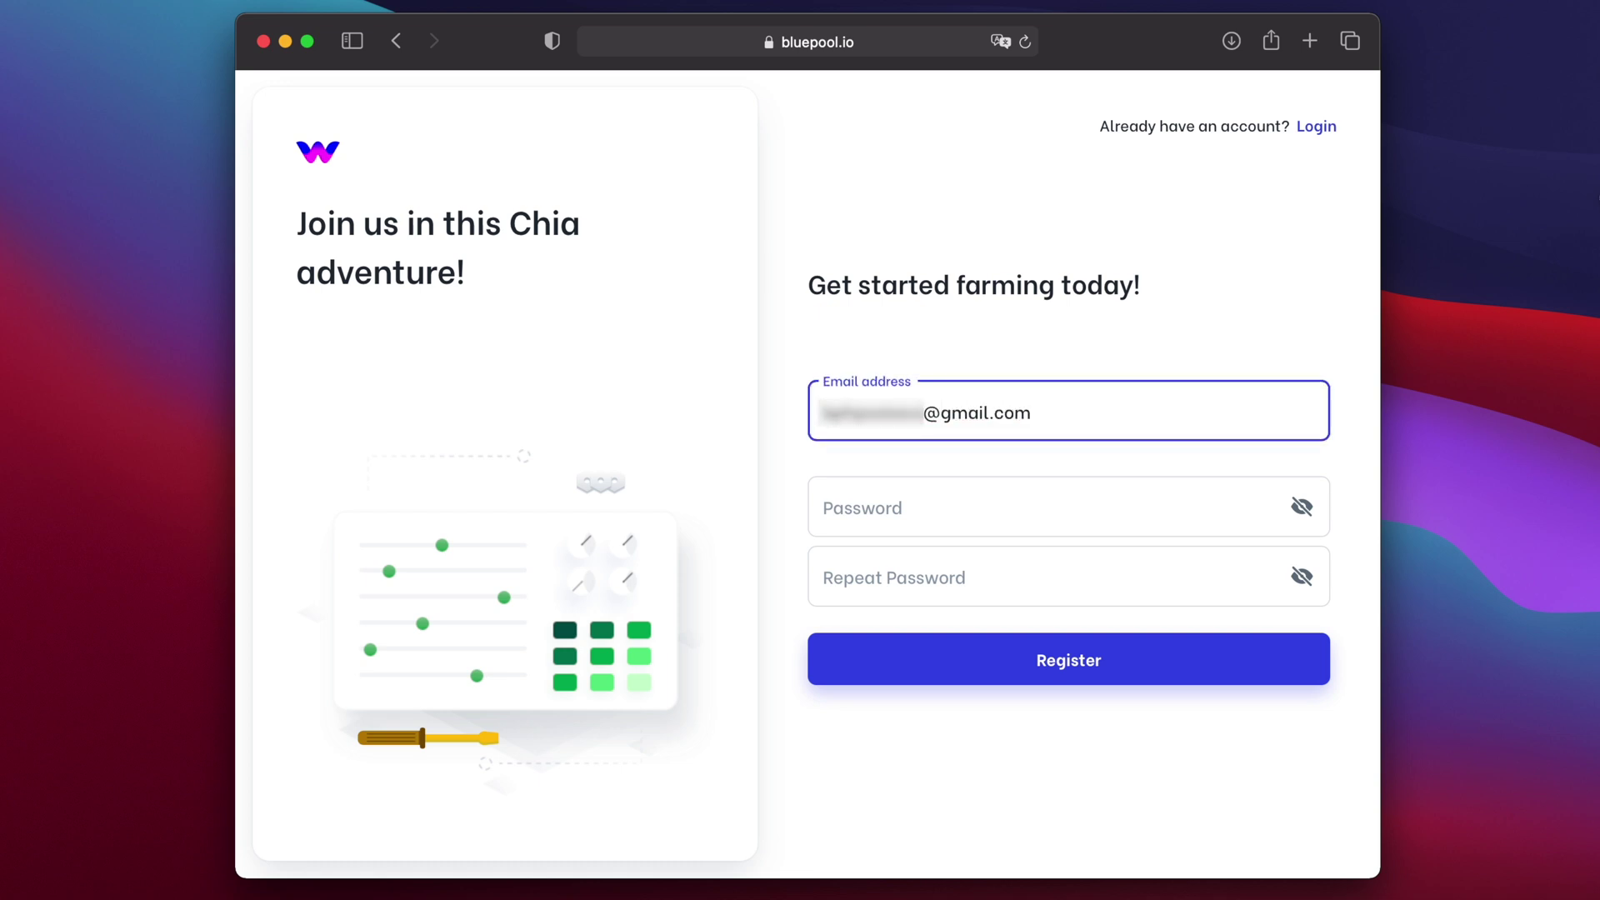
pyautogui.press('Tab')
pyautogui.write('••••••••••')
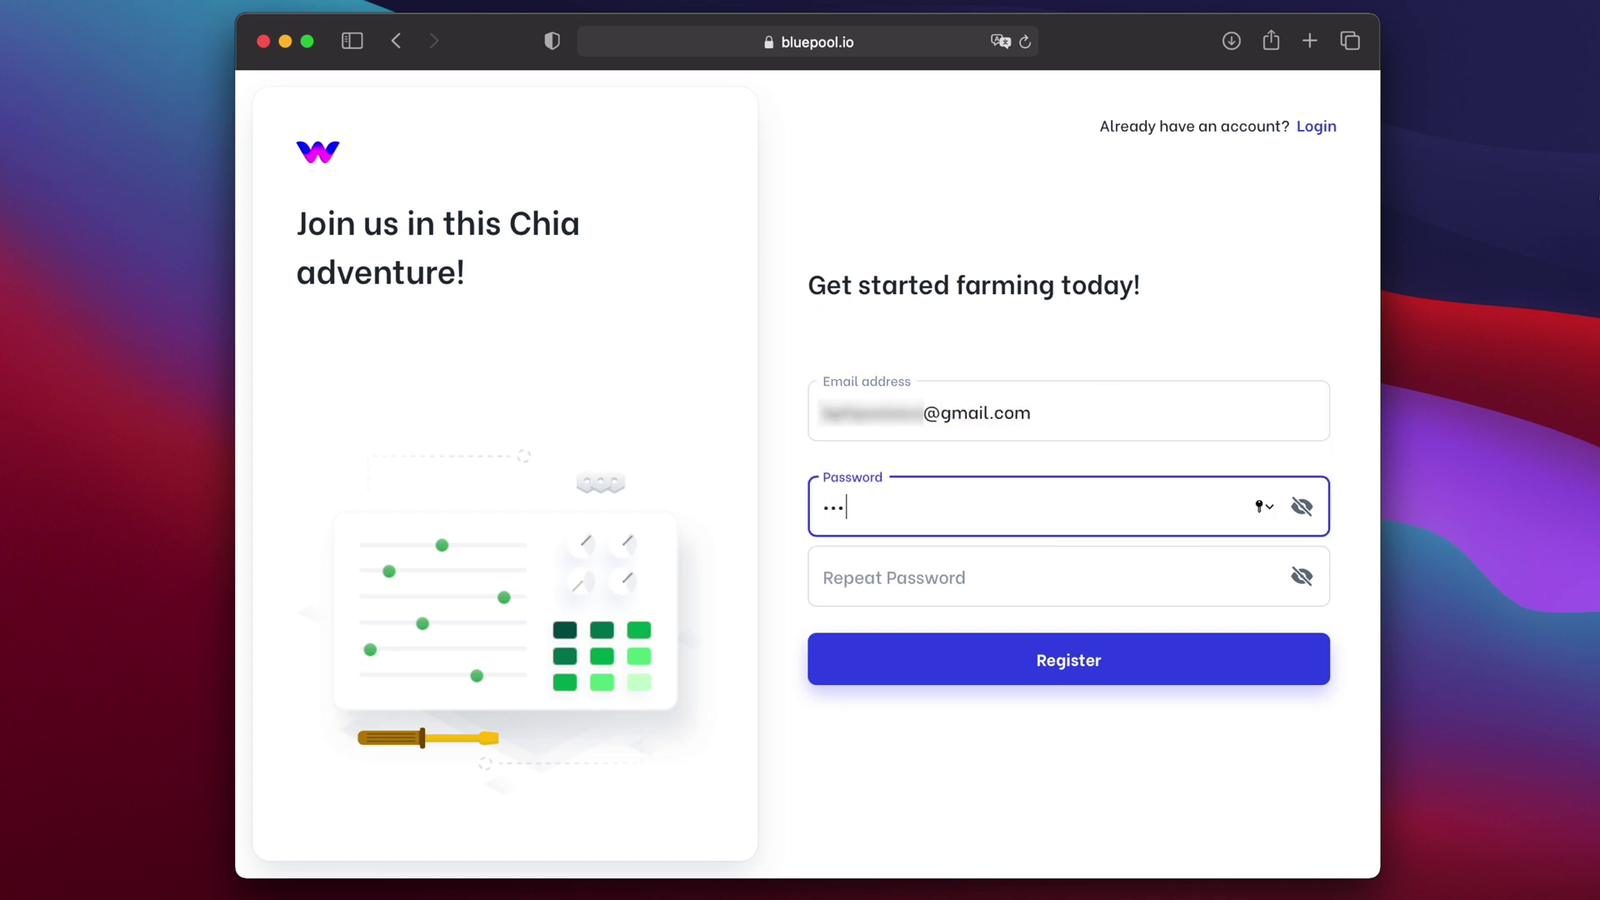
pyautogui.click(884, 577)
pyautogui.write('•••••')
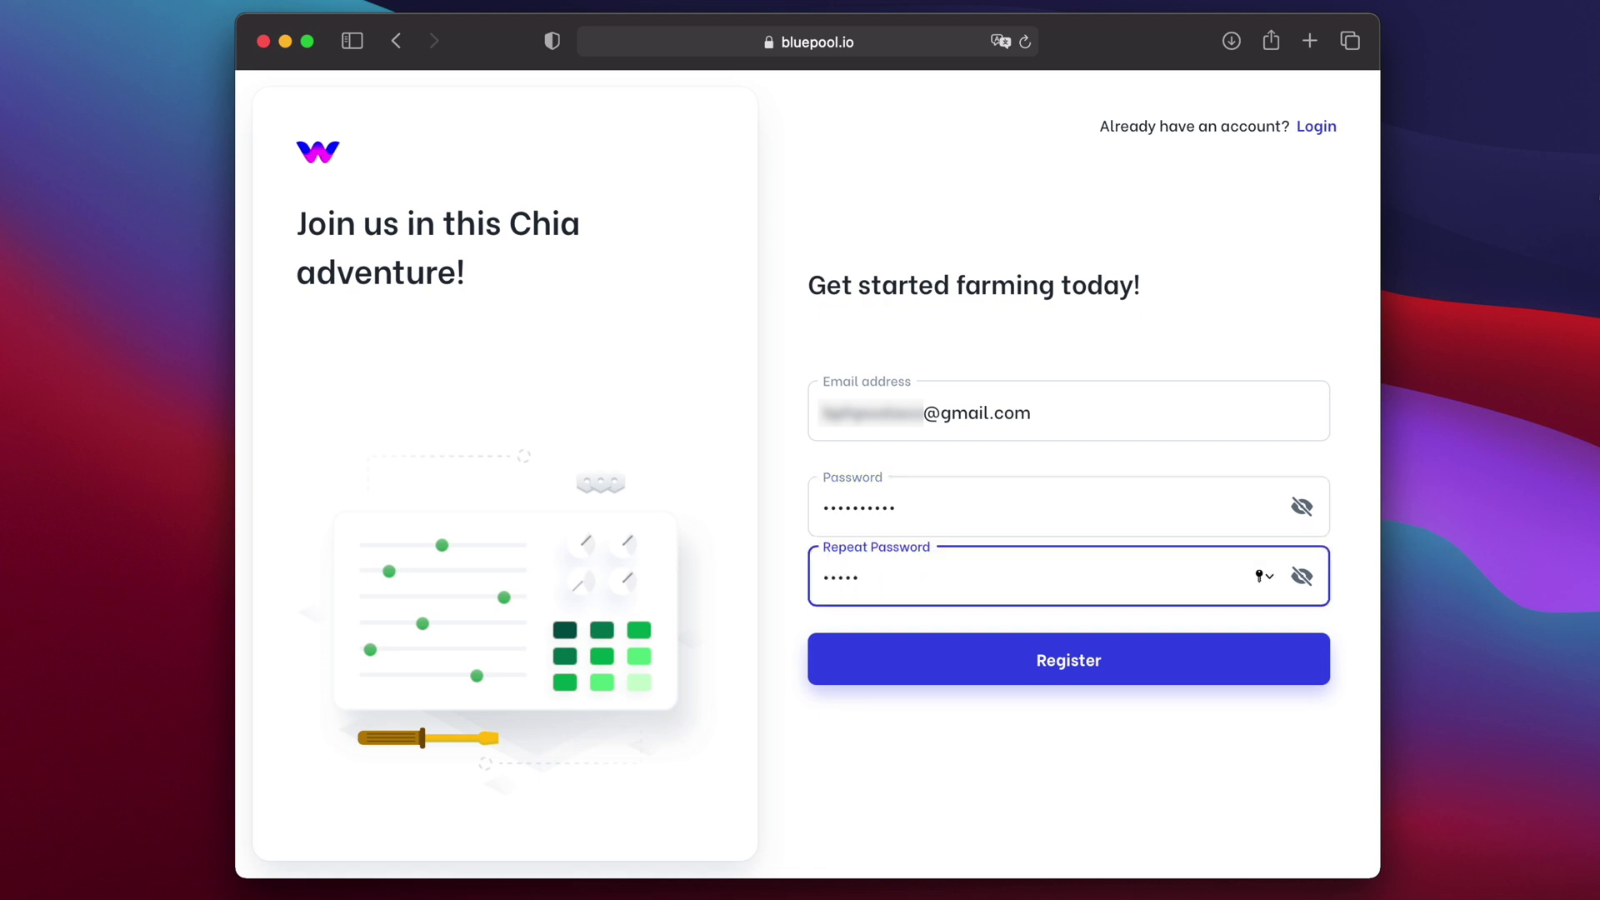
pyautogui.write('•••••')
pyautogui.click(1072, 660)
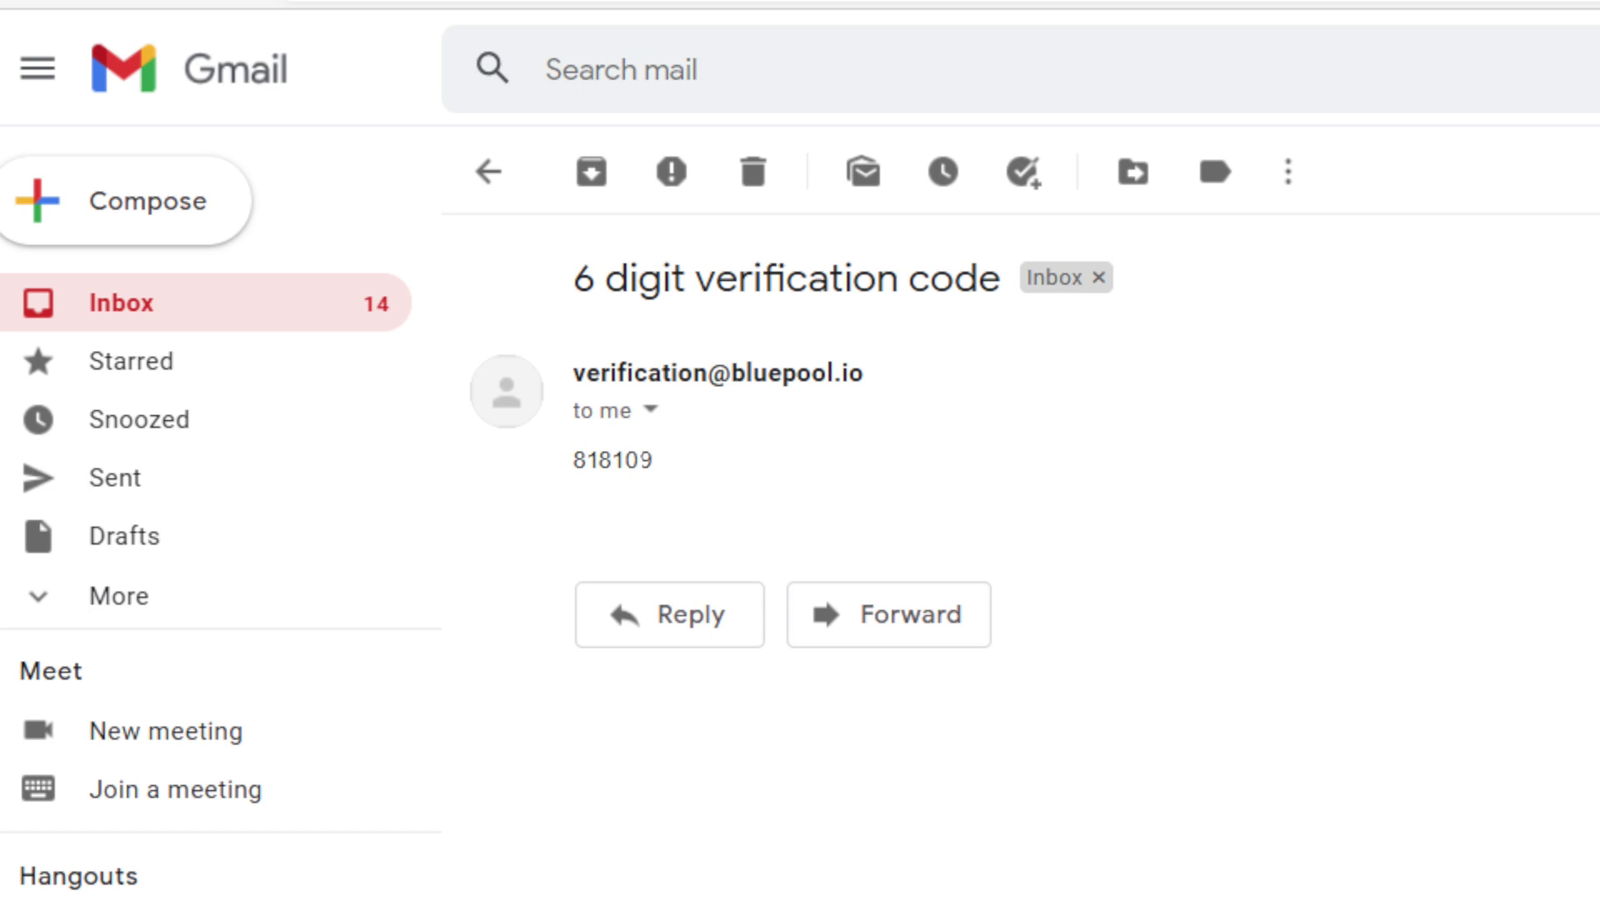
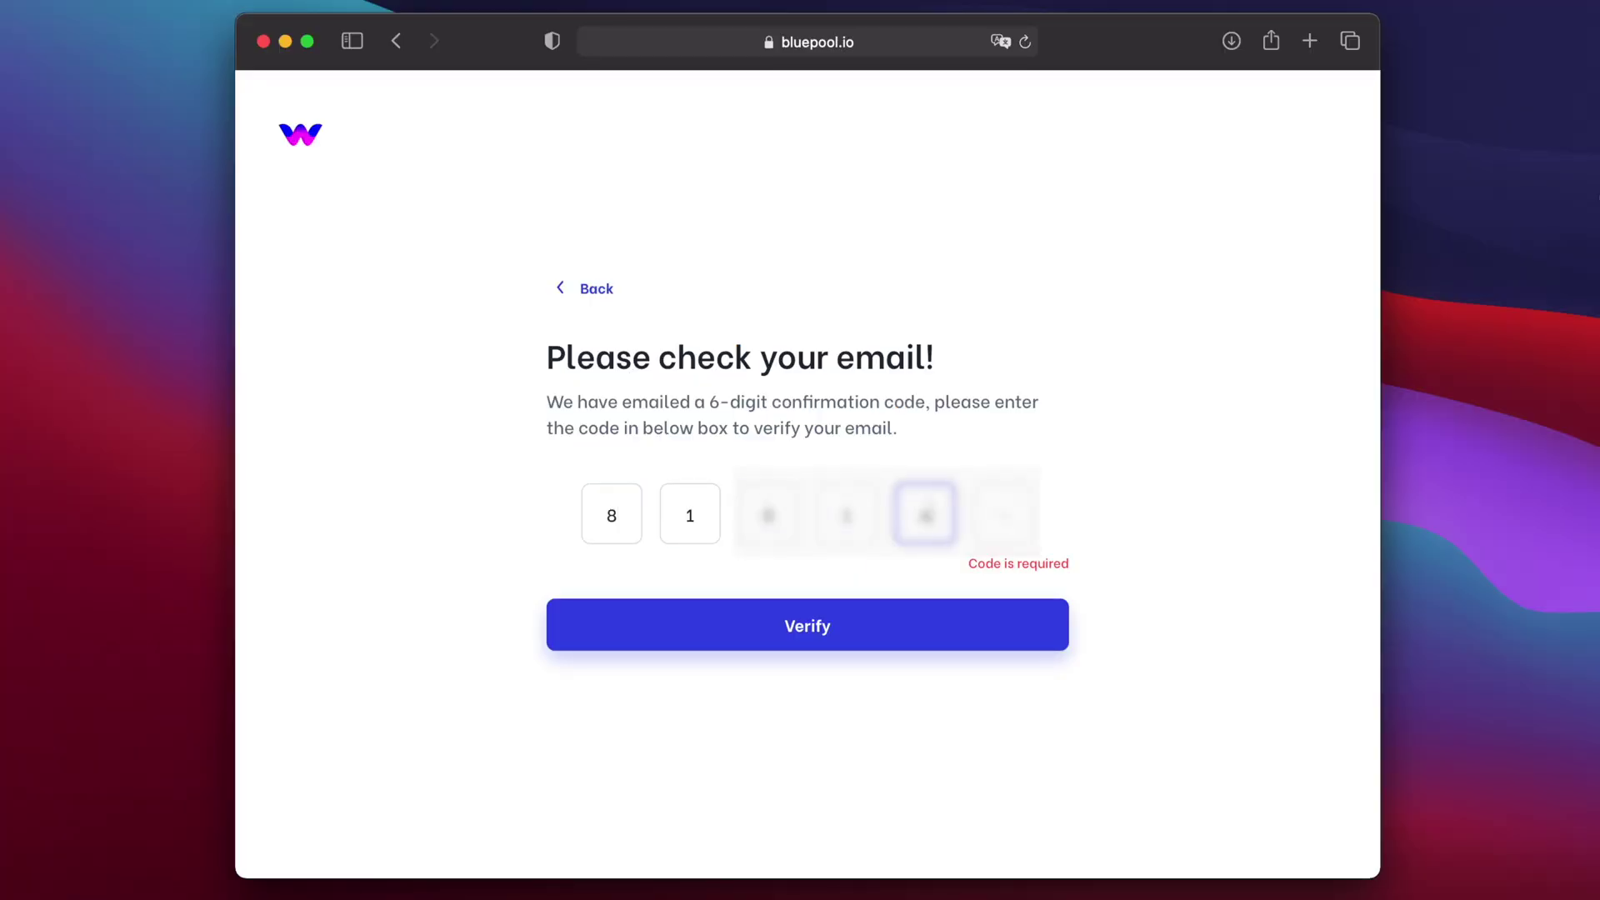
# Enter the emailed six-digit verification code and verify the account's email address.
pyautogui.click(824, 624)
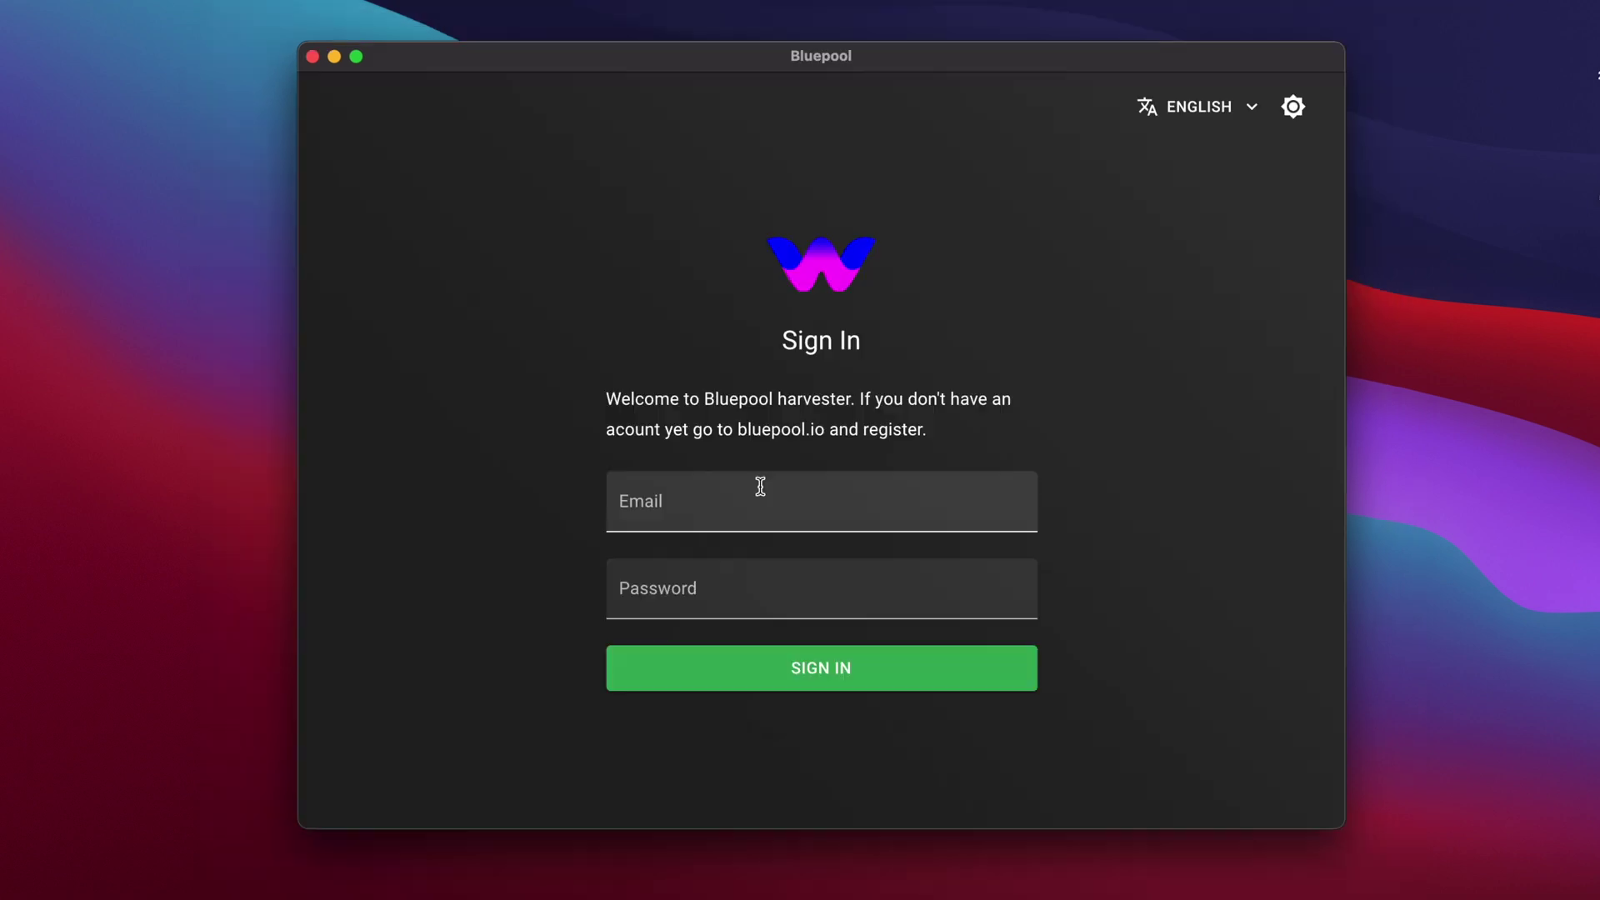
# Sign in to the Bluepool harvester app with the account's Gmail address and password.
pyautogui.click(760, 489)
pyautogui.write('xxxxxxxxx')
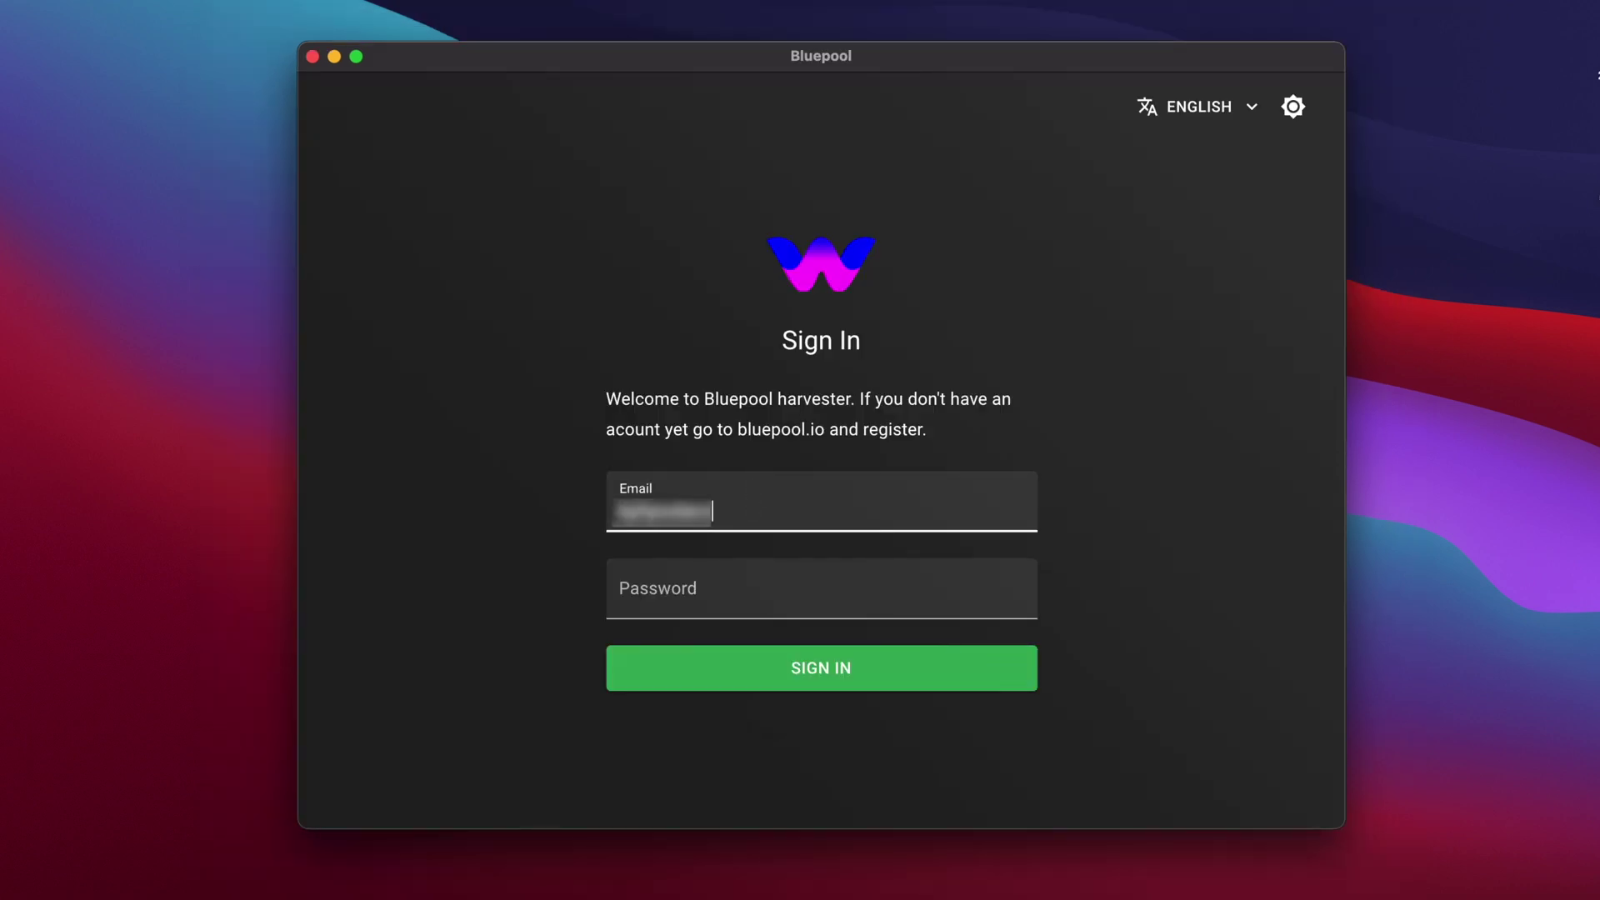
pyautogui.write('@gmail.com')
pyautogui.click(719, 575)
pyautogui.write('••••••••••')
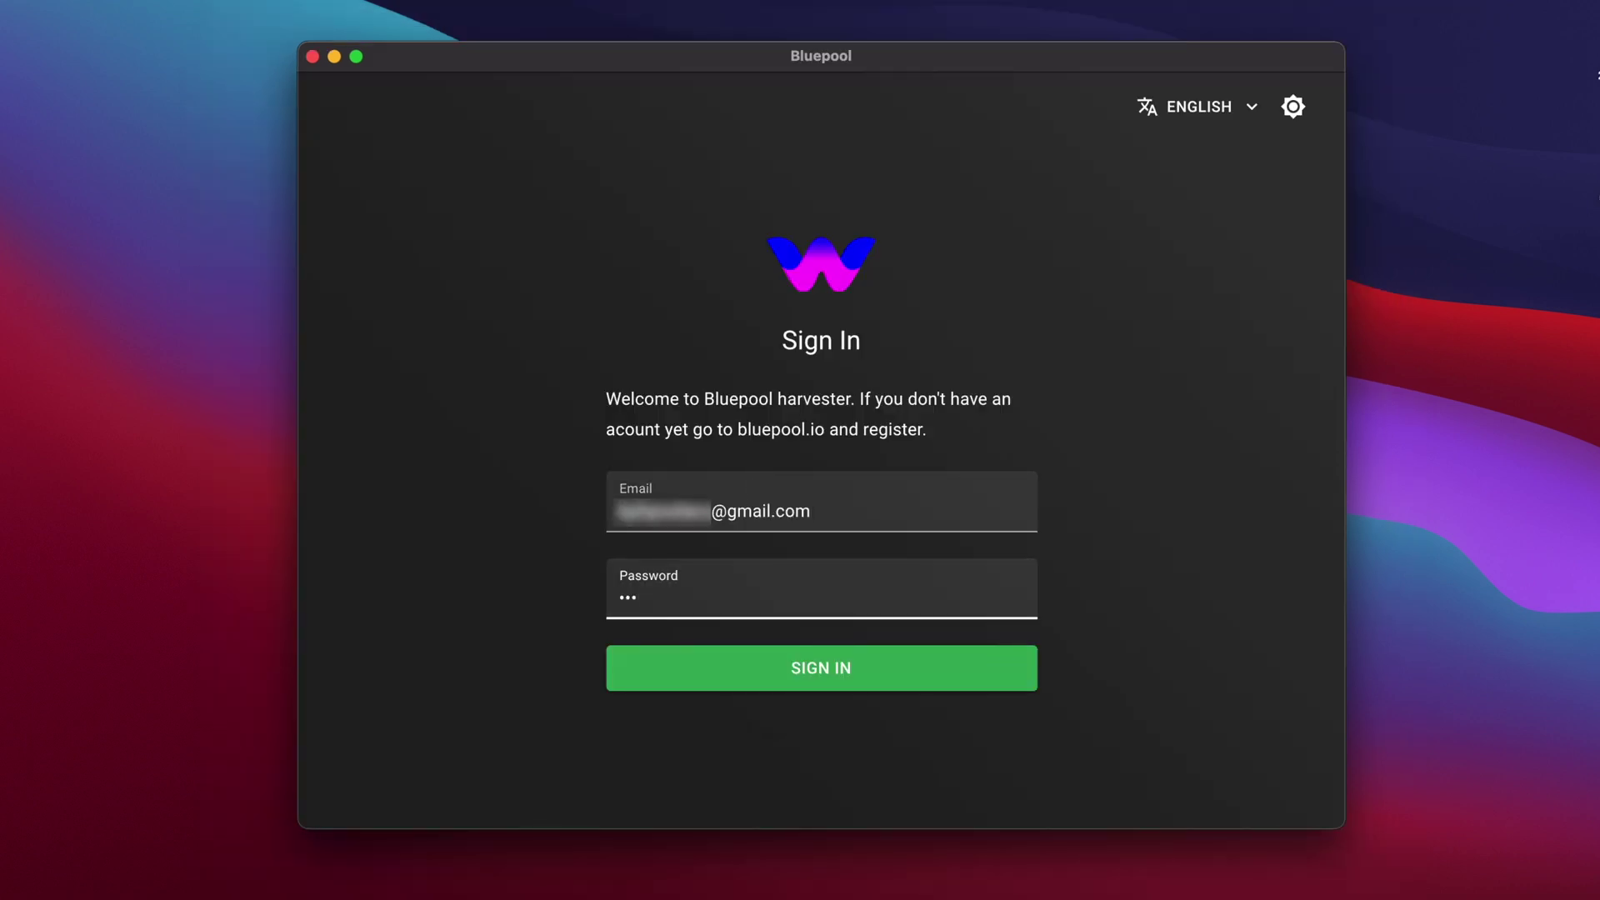
pyautogui.click(820, 669)
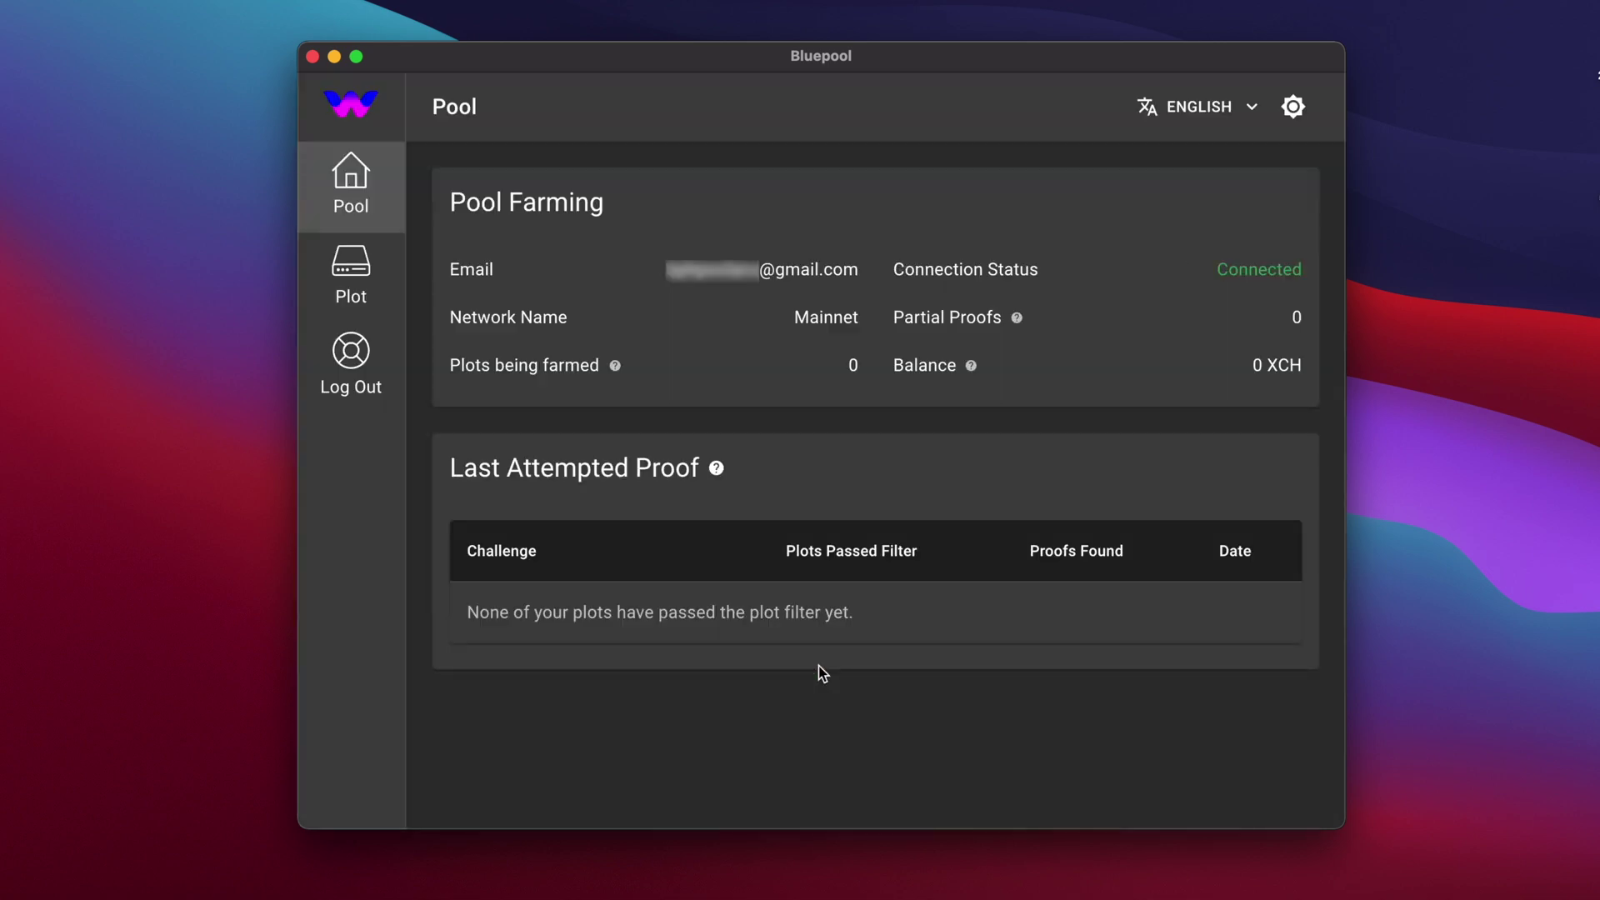
# Go to the Plot page and scroll through the Add a Plot form.
pyautogui.click(356, 298)
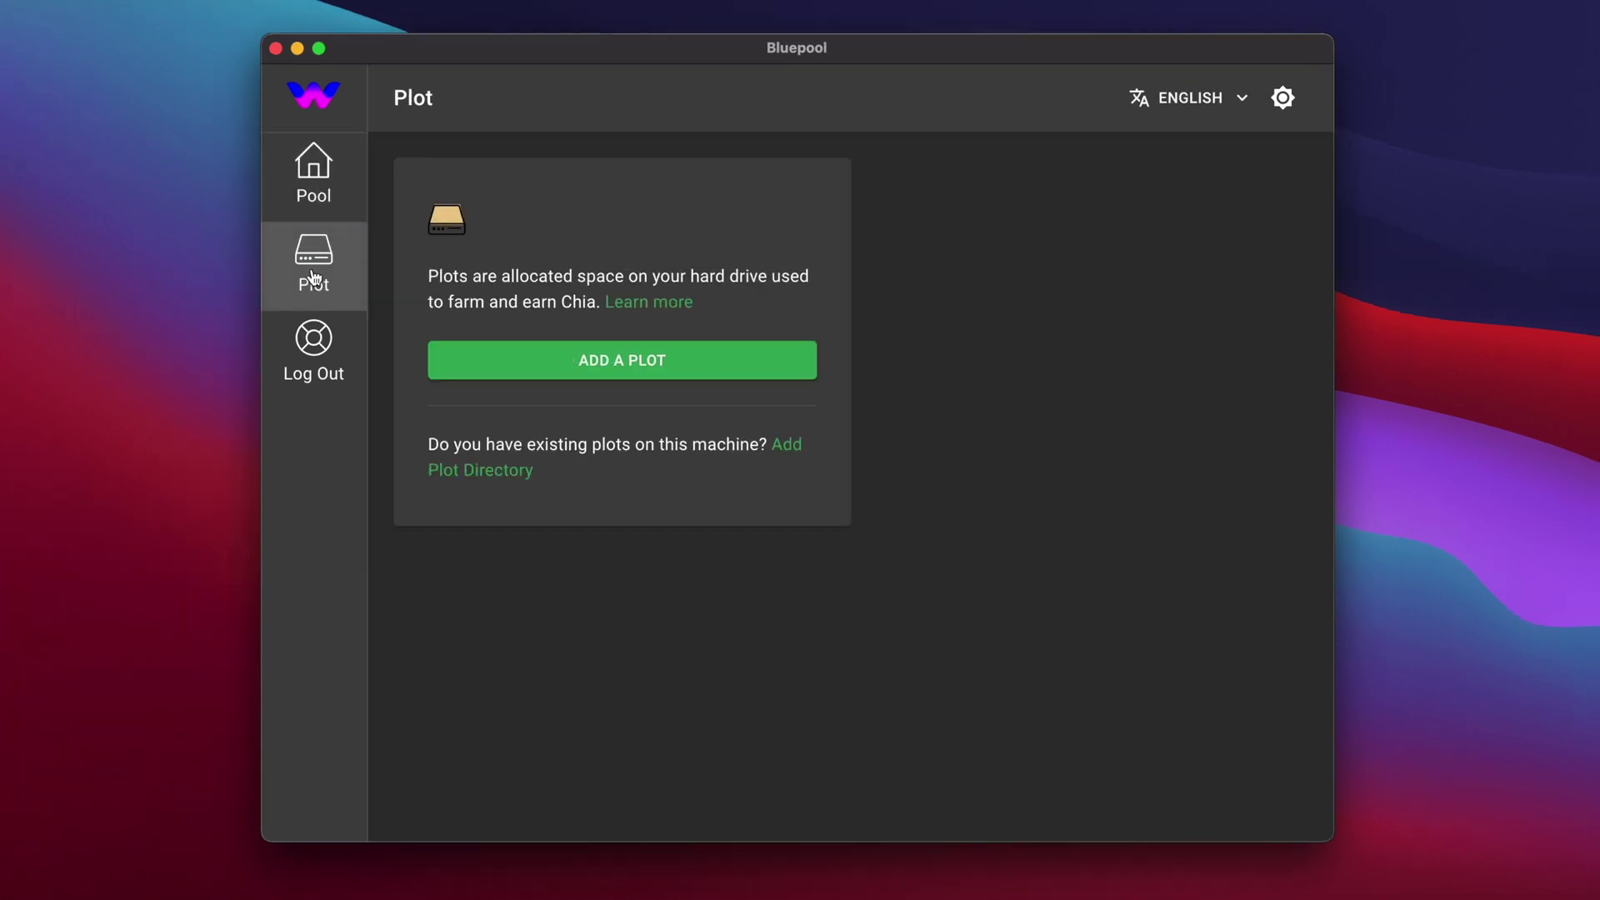
pyautogui.click(639, 359)
pyautogui.scroll(-3, 1122, 574)
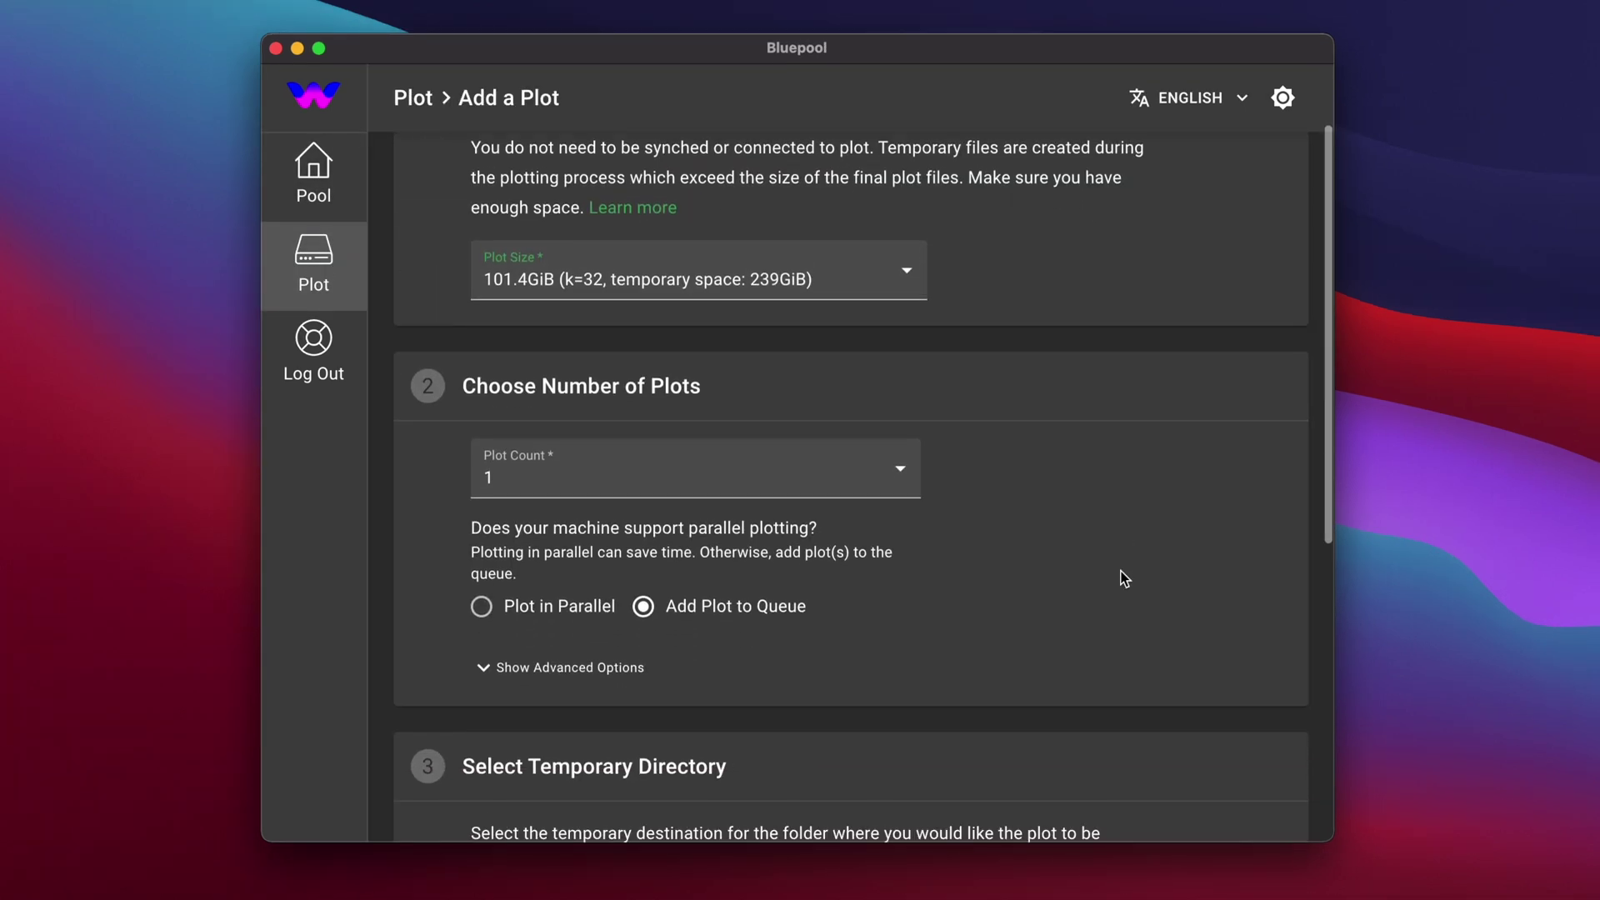
pyautogui.scroll(-5, 1122, 571)
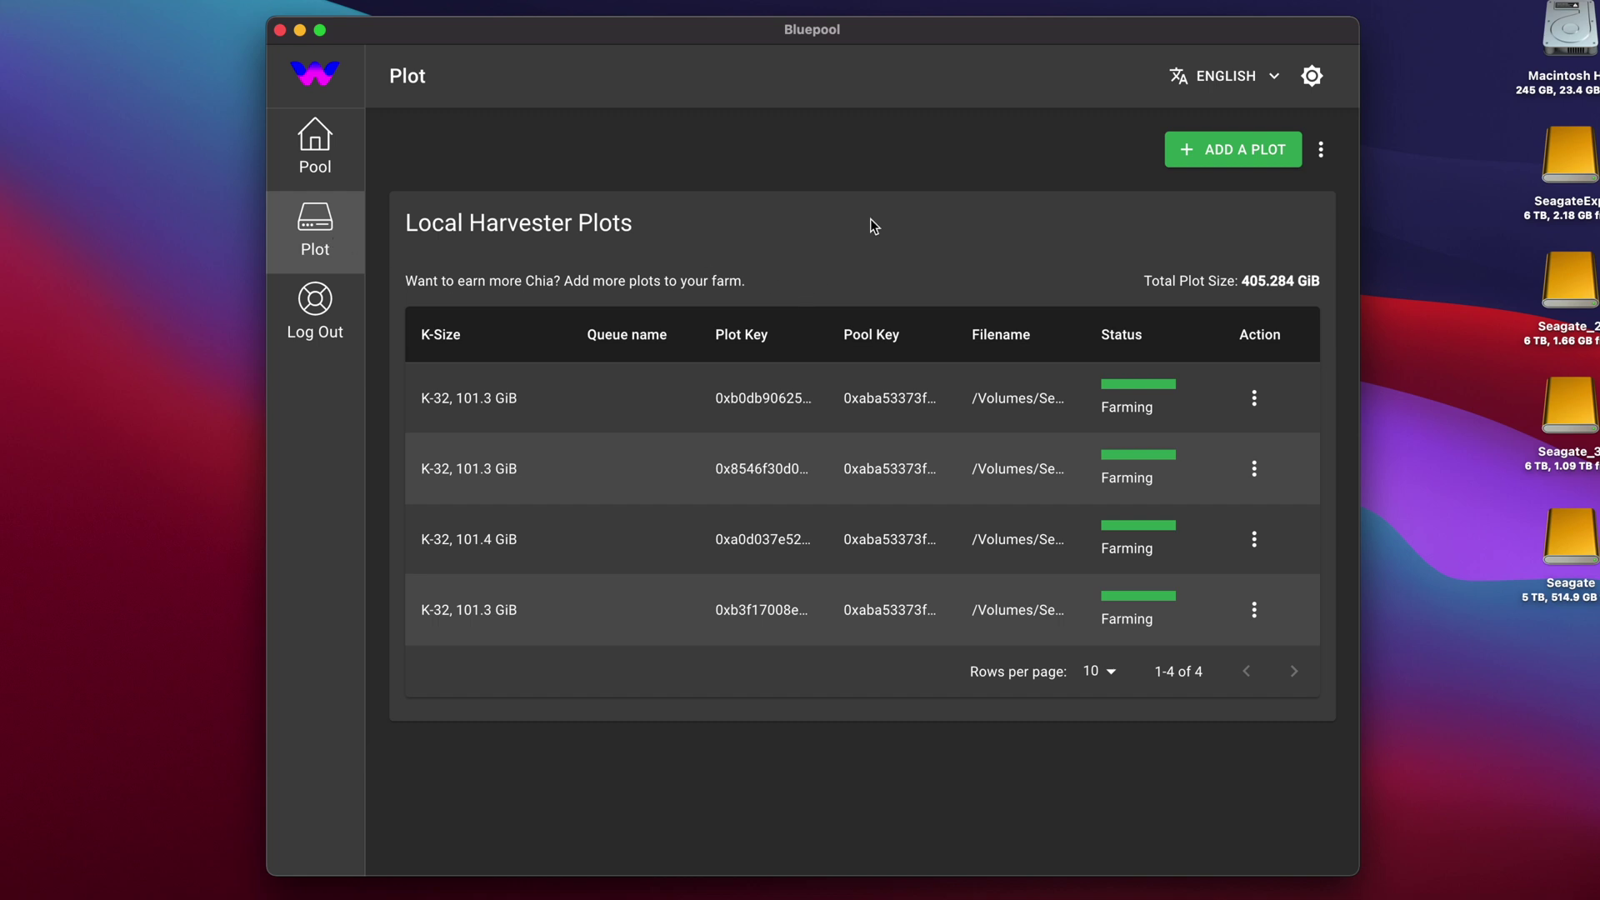
# Choose Add Keys from the Plot page's three-dot menu, then switch to Chia Blockchain.
pyautogui.click(1321, 163)
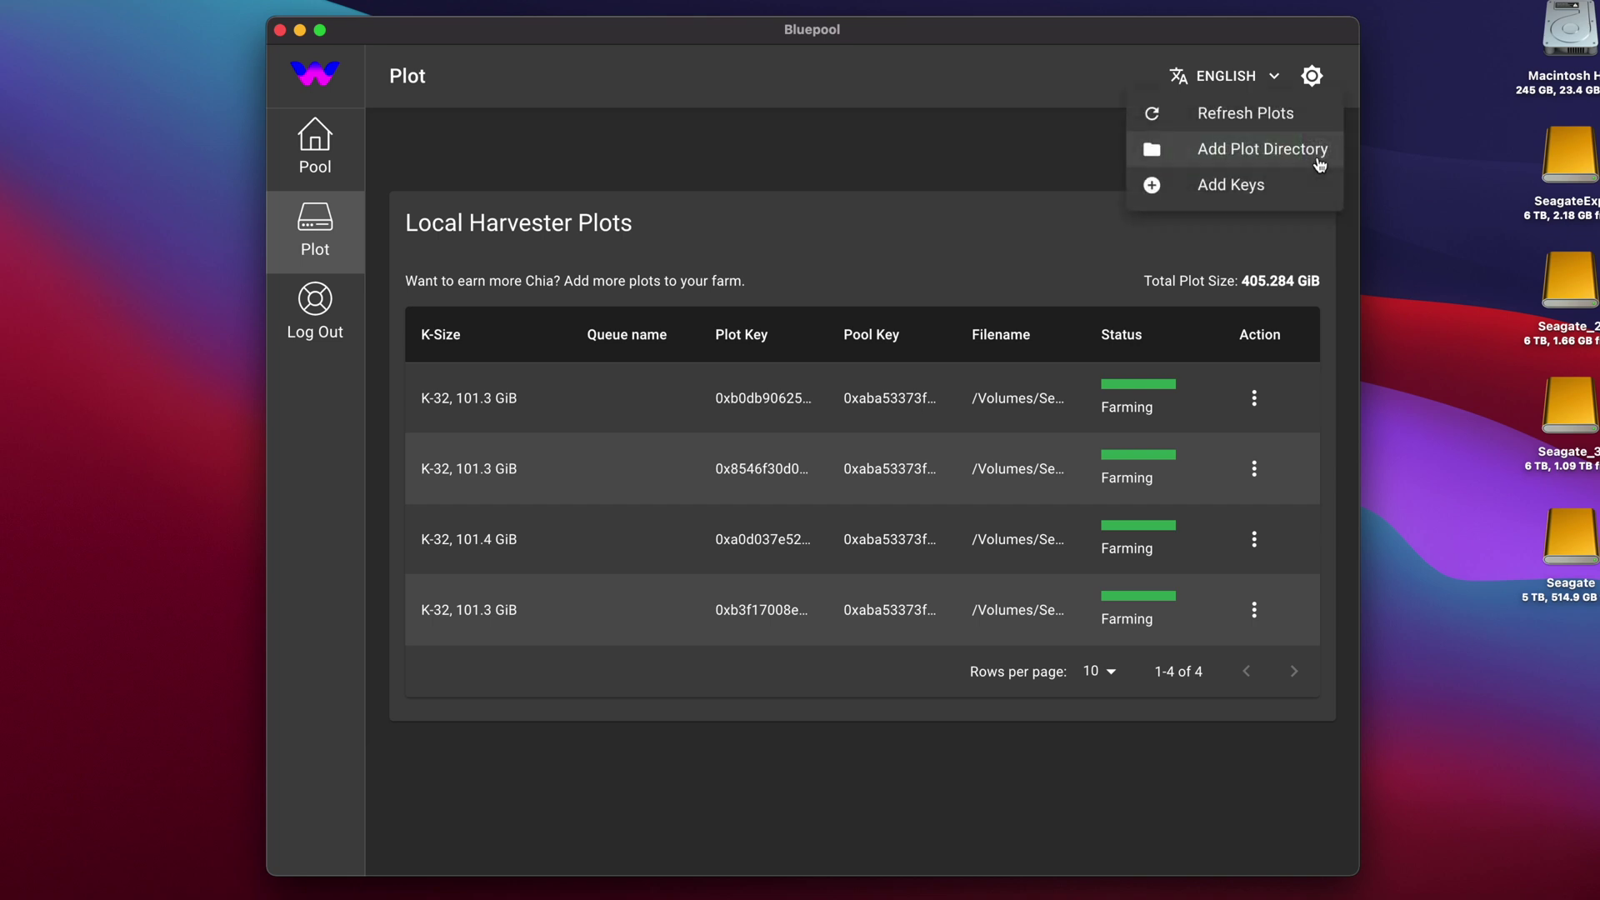
pyautogui.click(1260, 187)
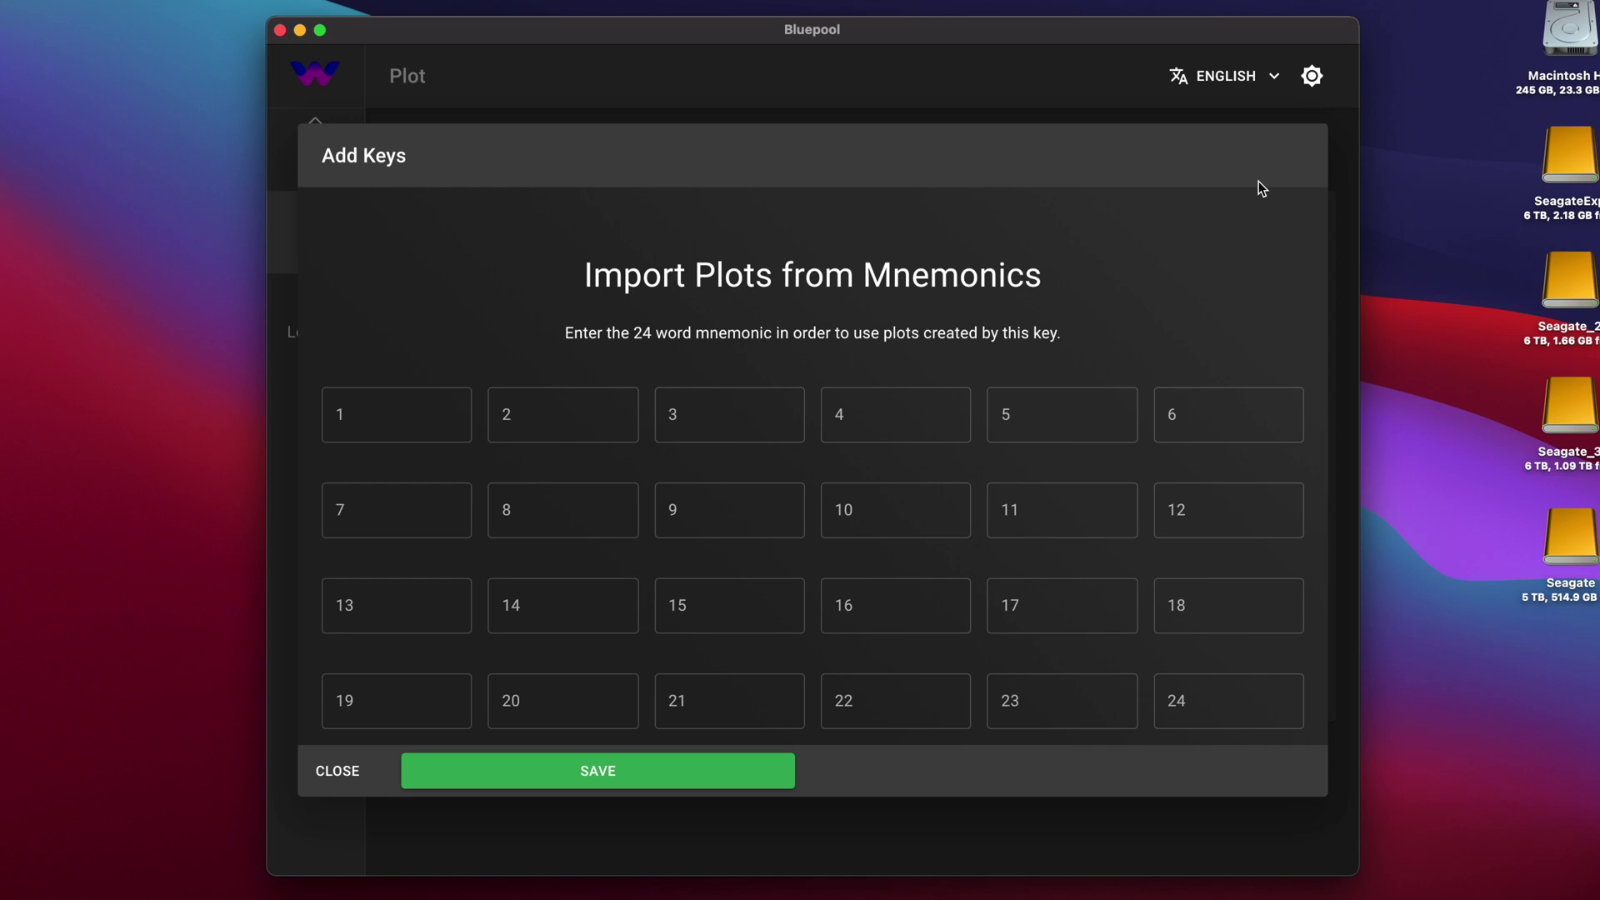
pyautogui.press('super+Tab')
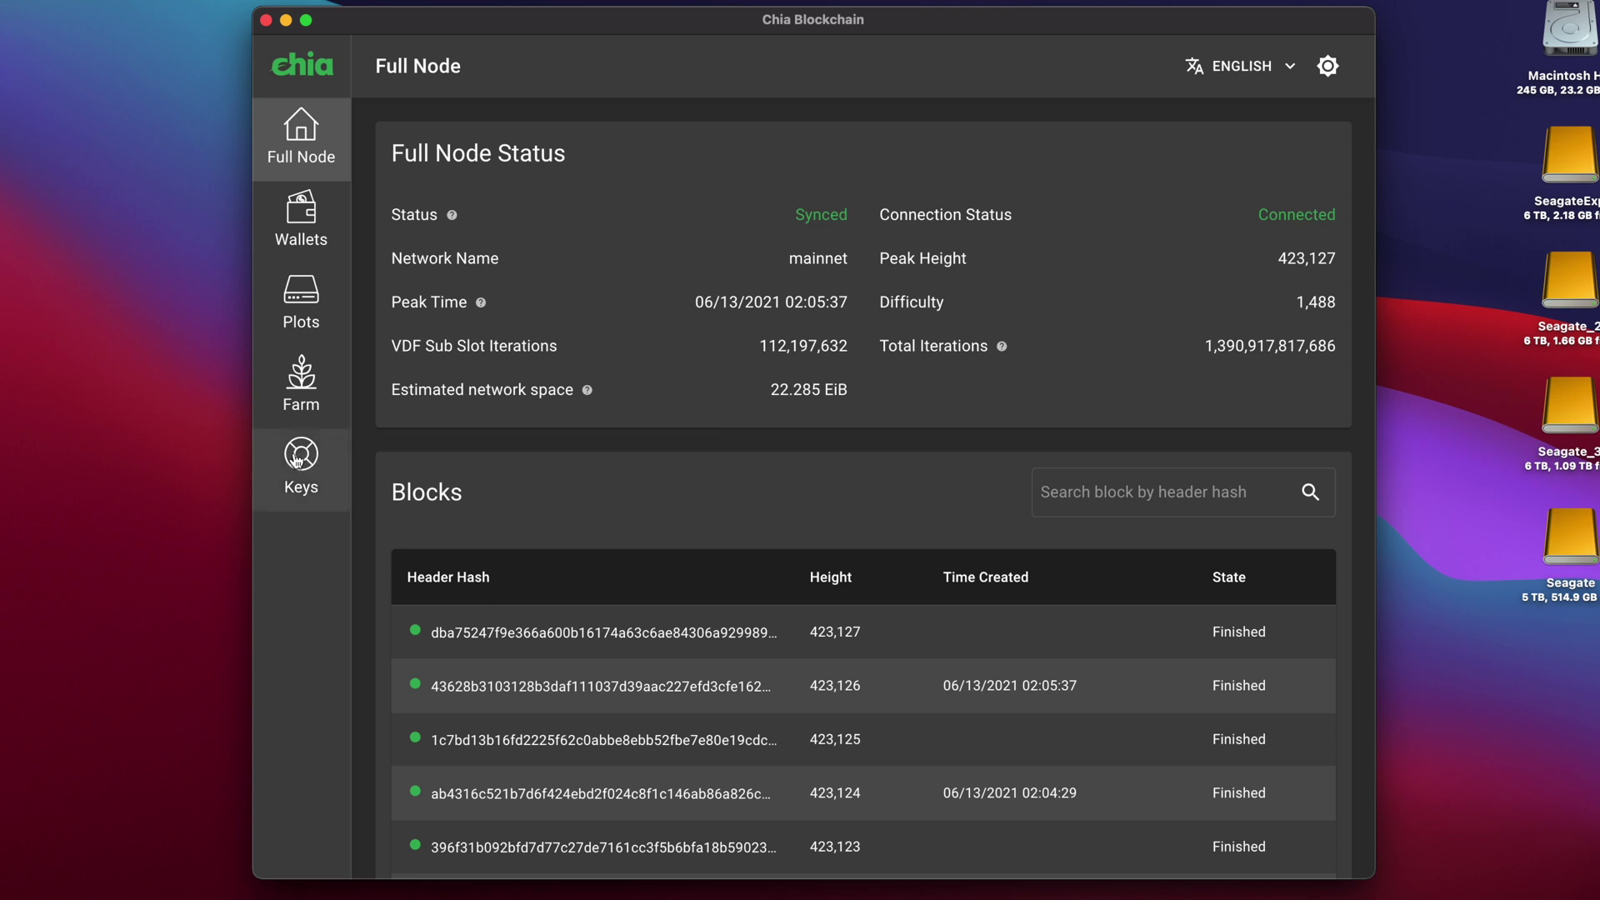
# On Chia Blockchain's Keys screen, reveal the private key's details and 24-word seed.
pyautogui.click(299, 460)
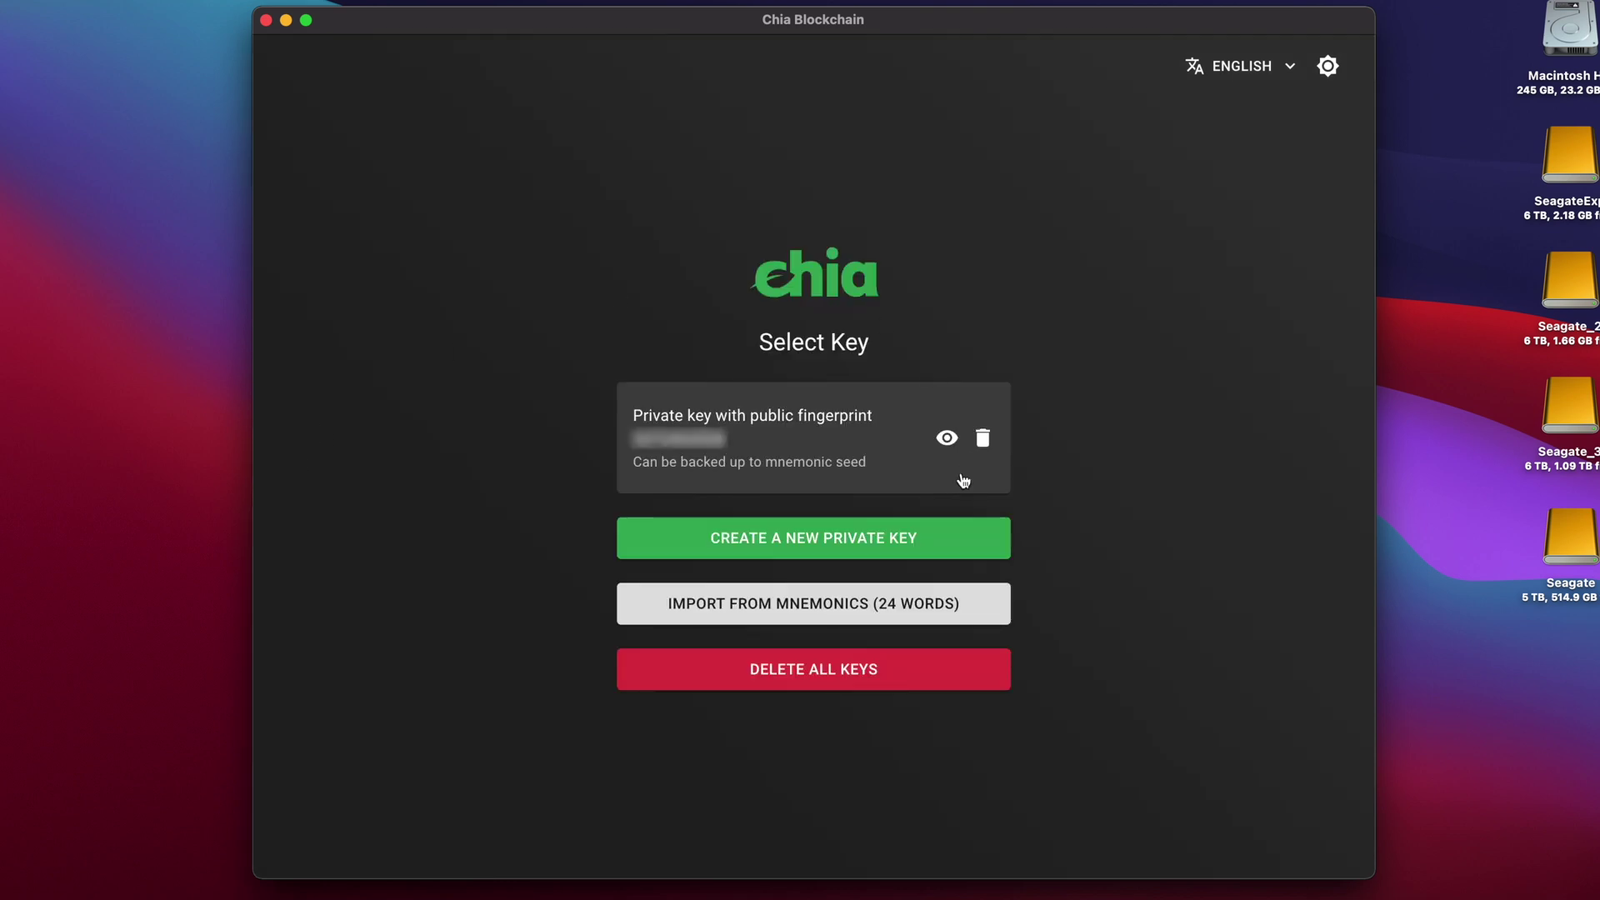
pyautogui.click(946, 439)
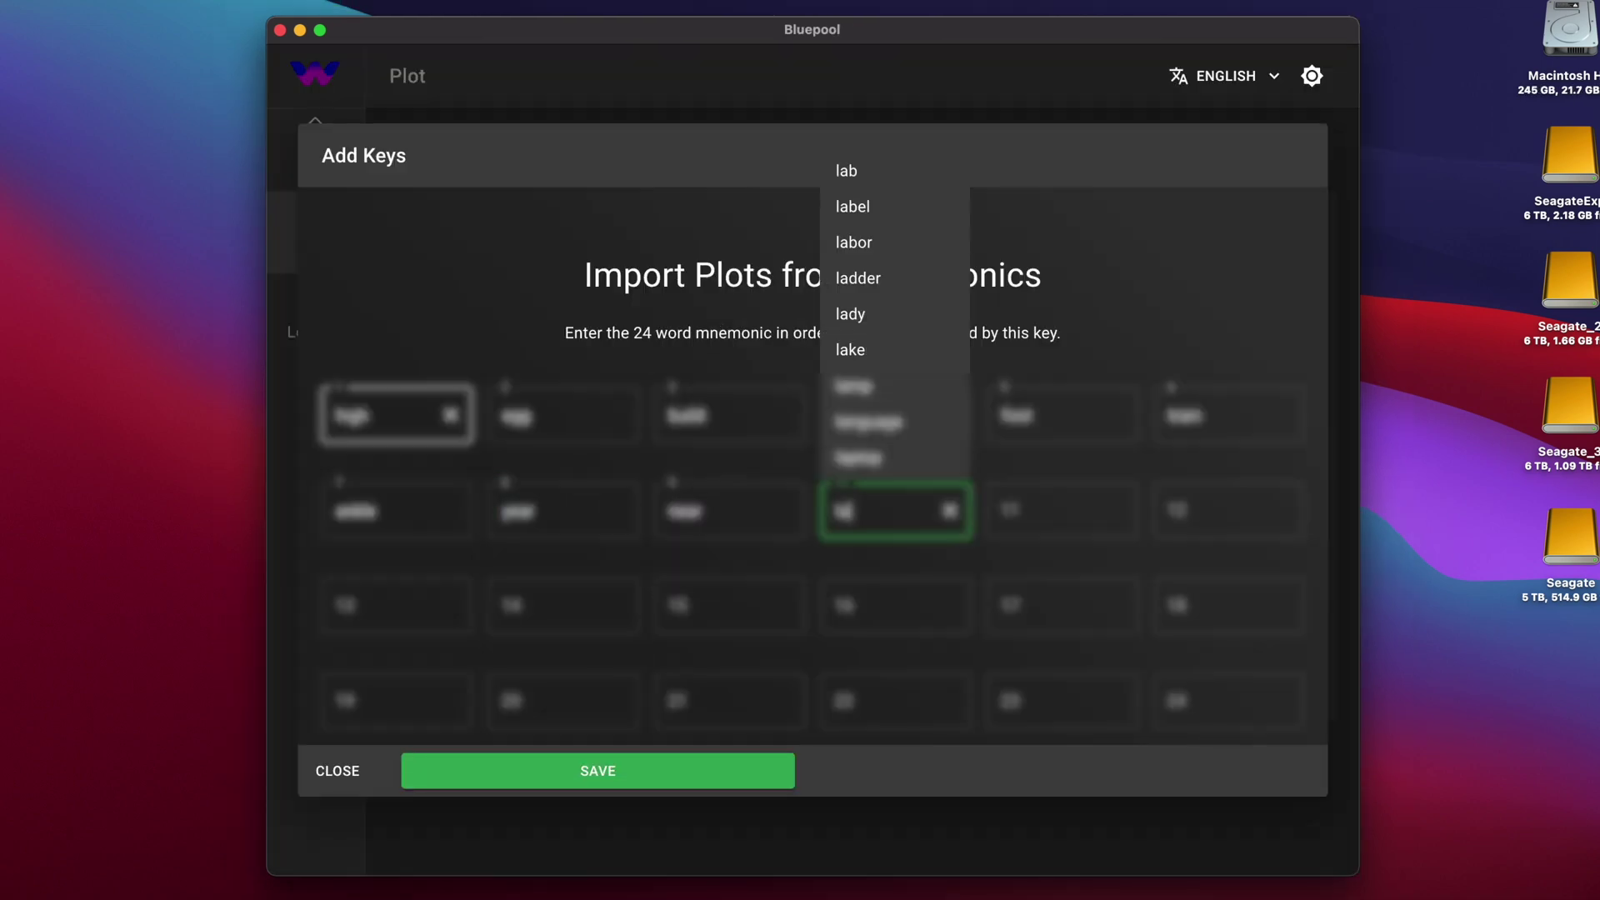
# Enter the remaining secret mnemonic words into the Add Keys fields and save all 24.
pyautogui.press('Tab')
pyautogui.press('Tab')
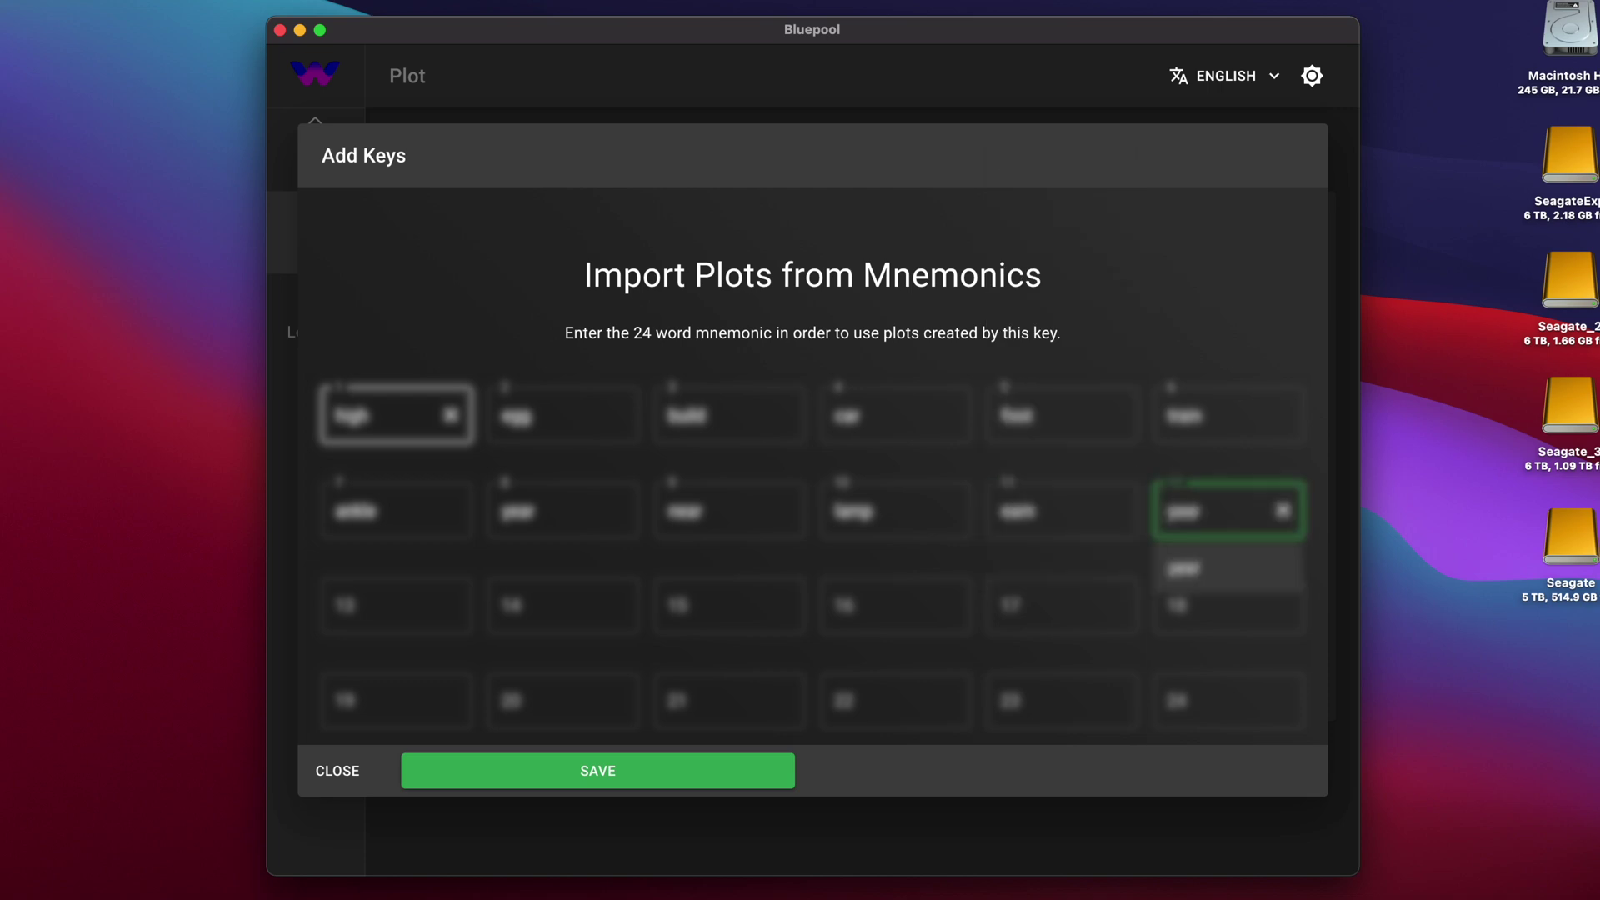
pyautogui.press('Tab')
pyautogui.press('Tab')
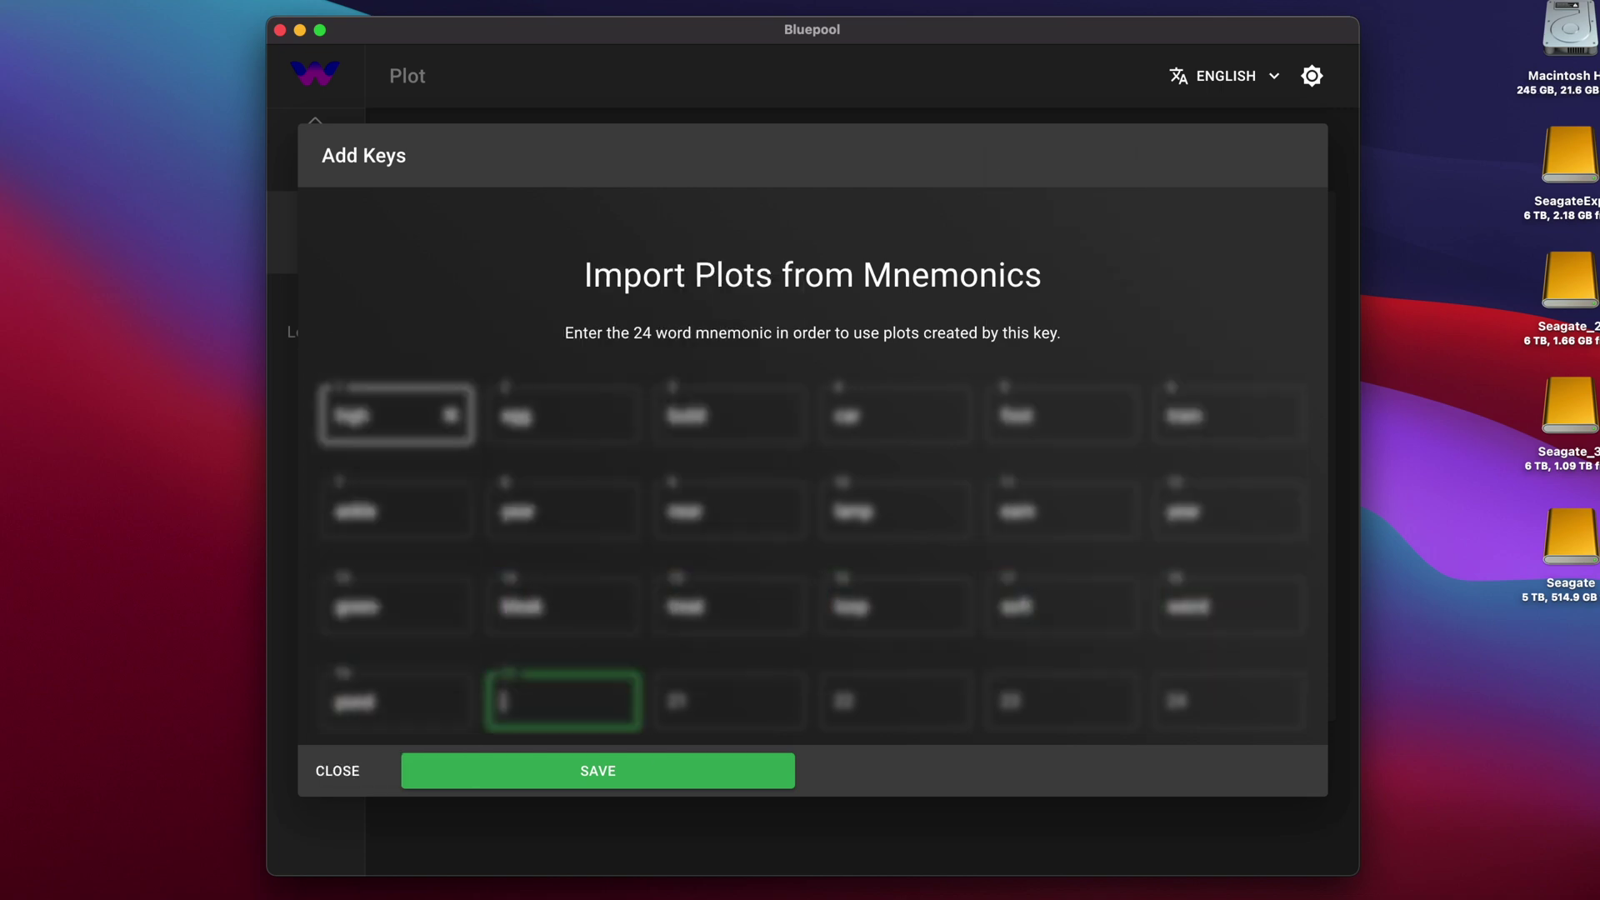
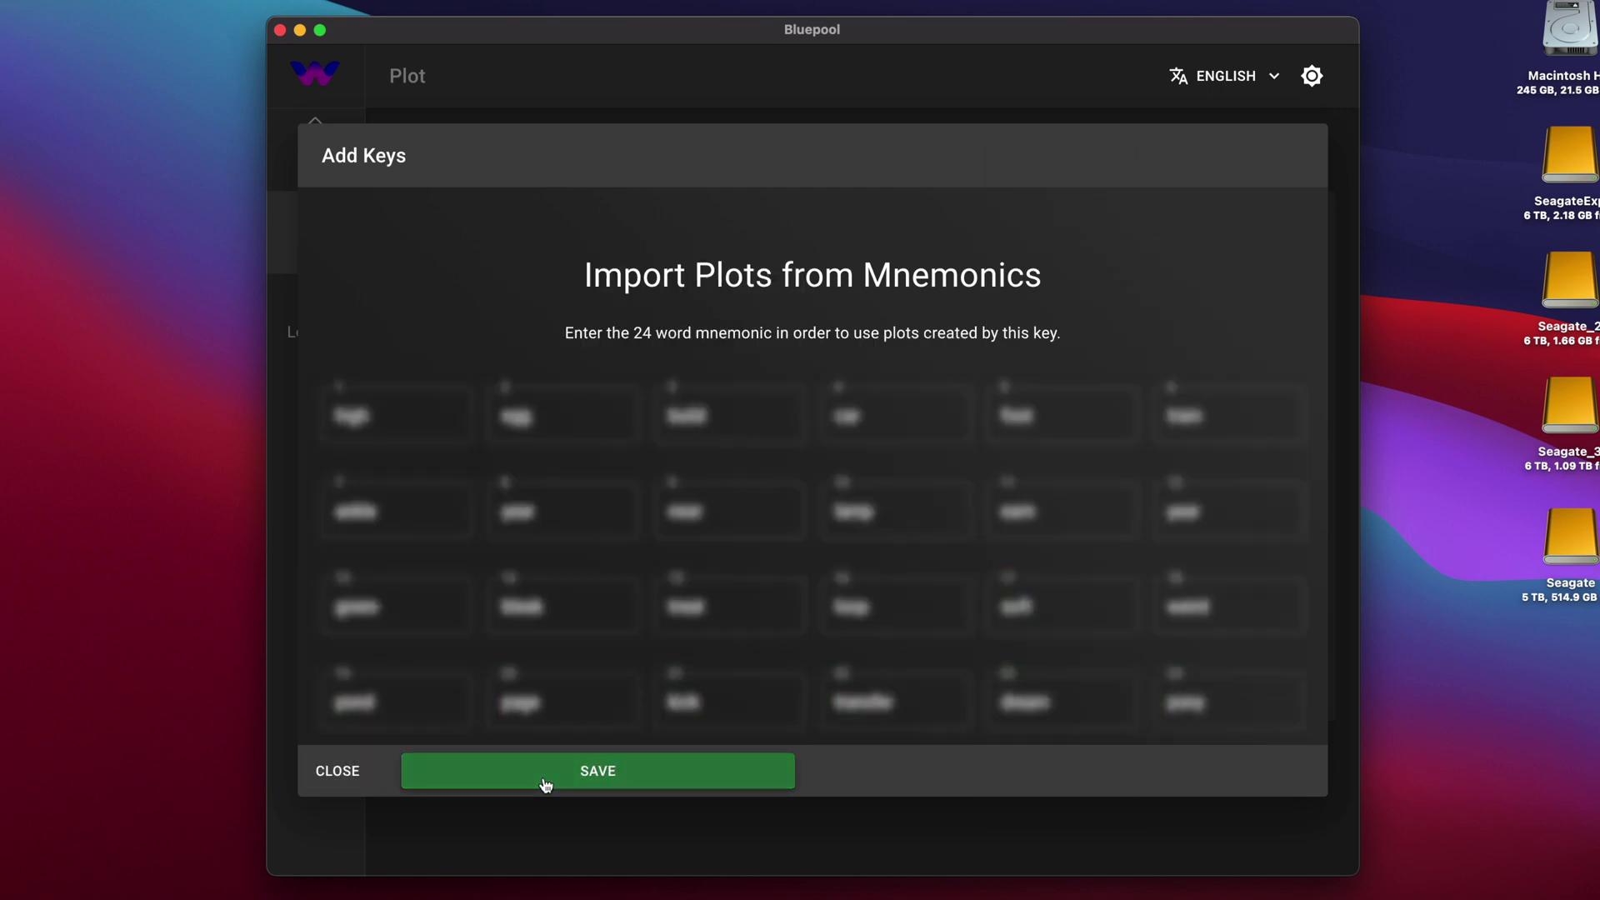
pyautogui.click(546, 785)
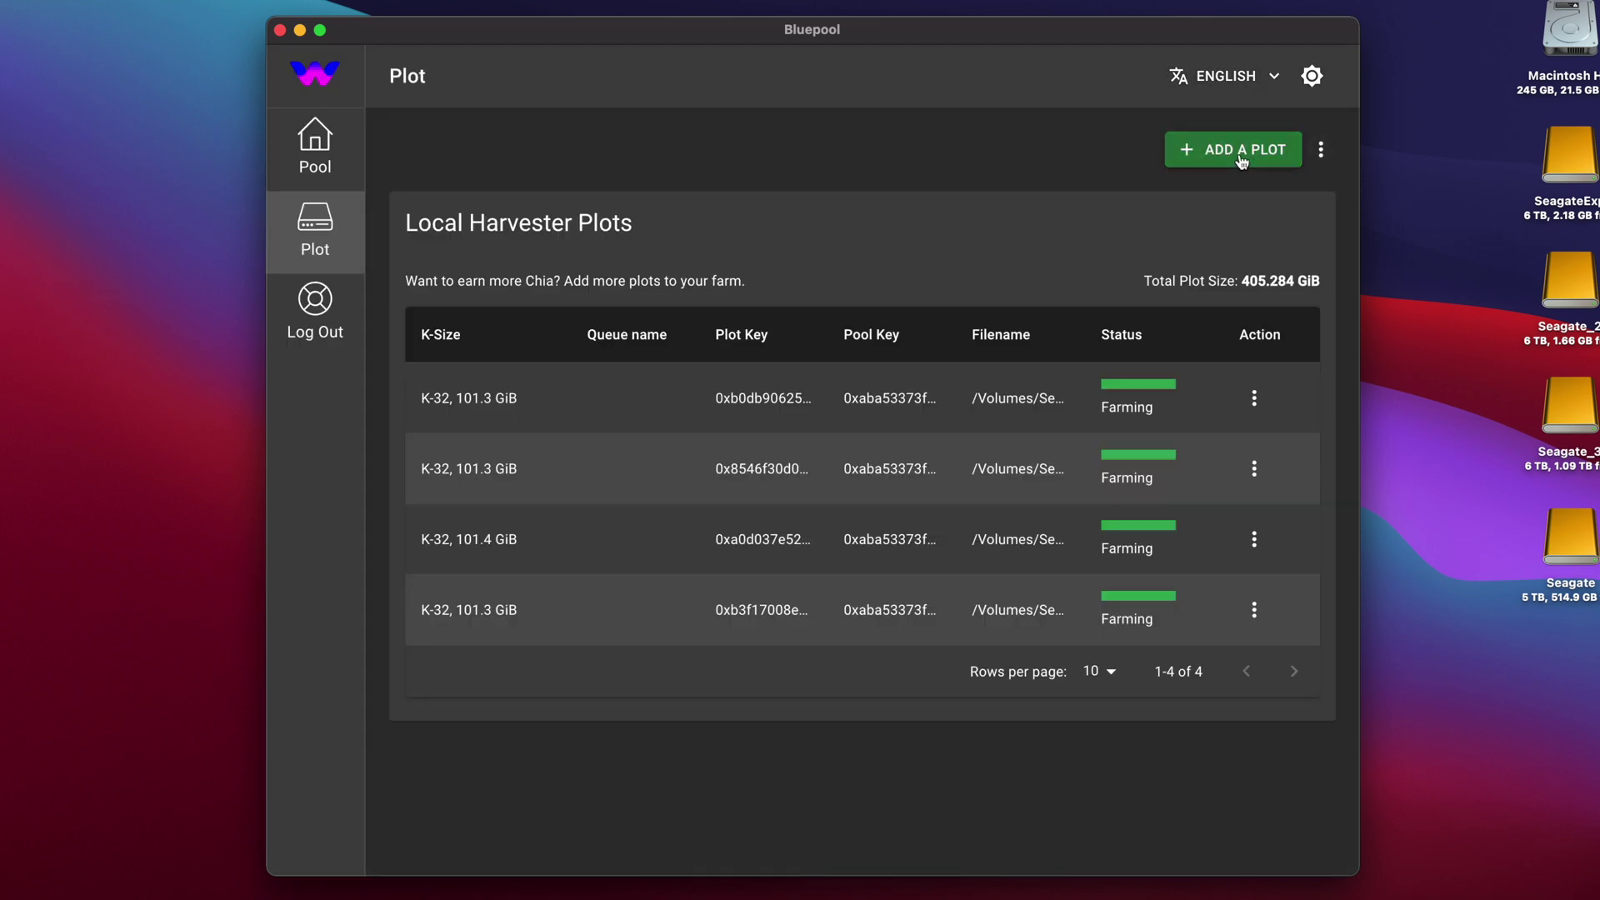
# Add the Seagate_2 drive as a plot directory via Add Plot Directory.
pyautogui.click(1321, 151)
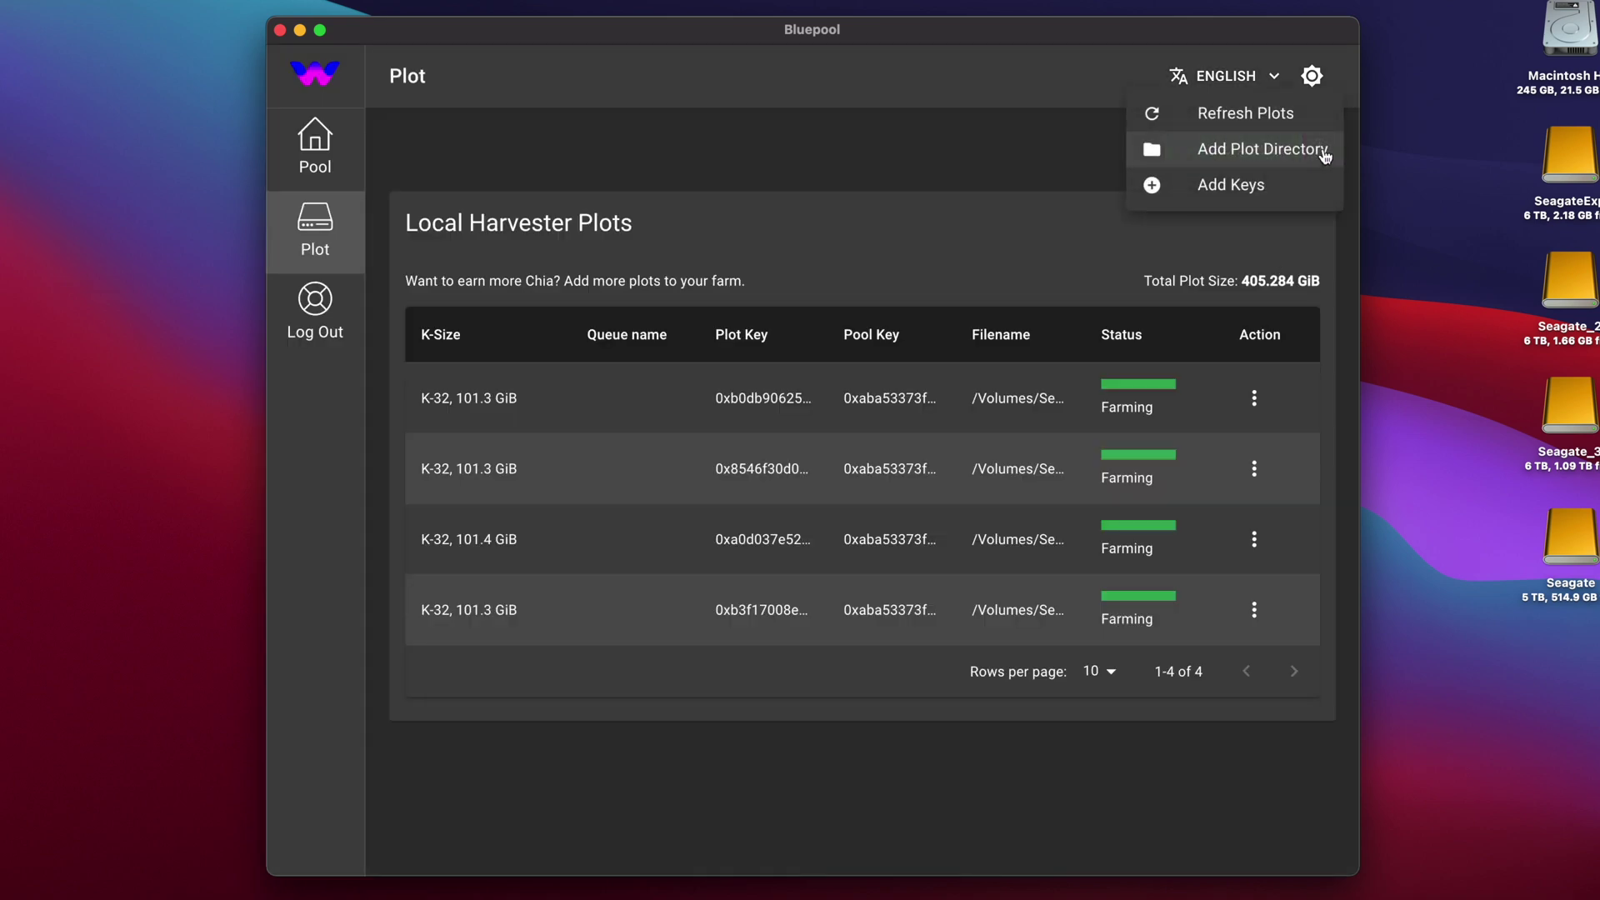
pyautogui.click(1263, 150)
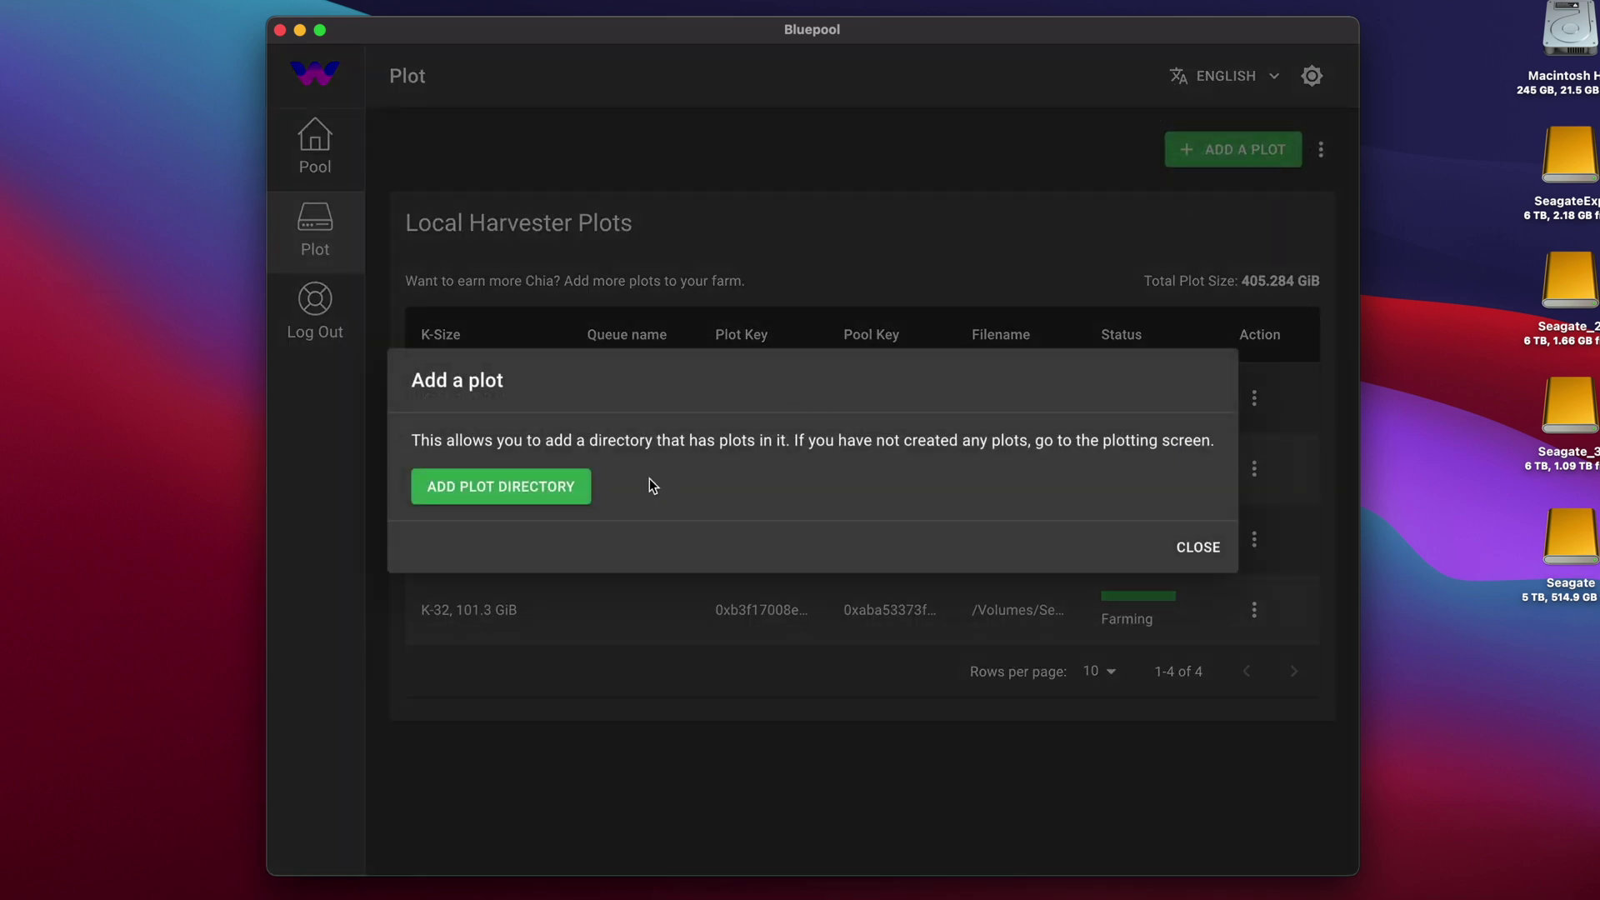
pyautogui.click(517, 493)
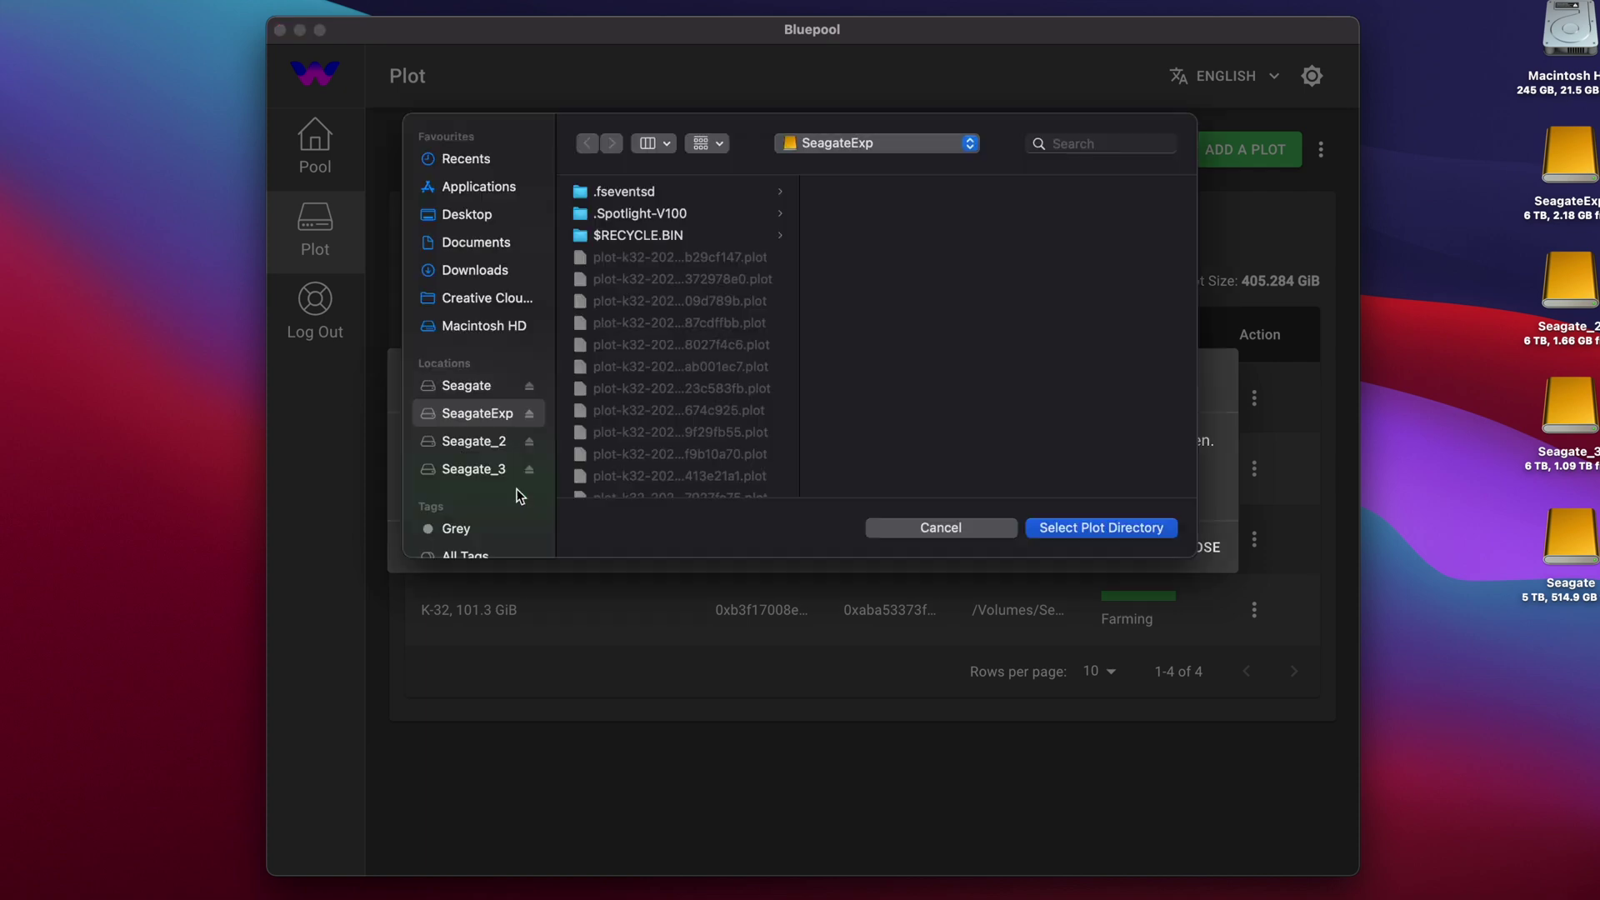
pyautogui.click(488, 442)
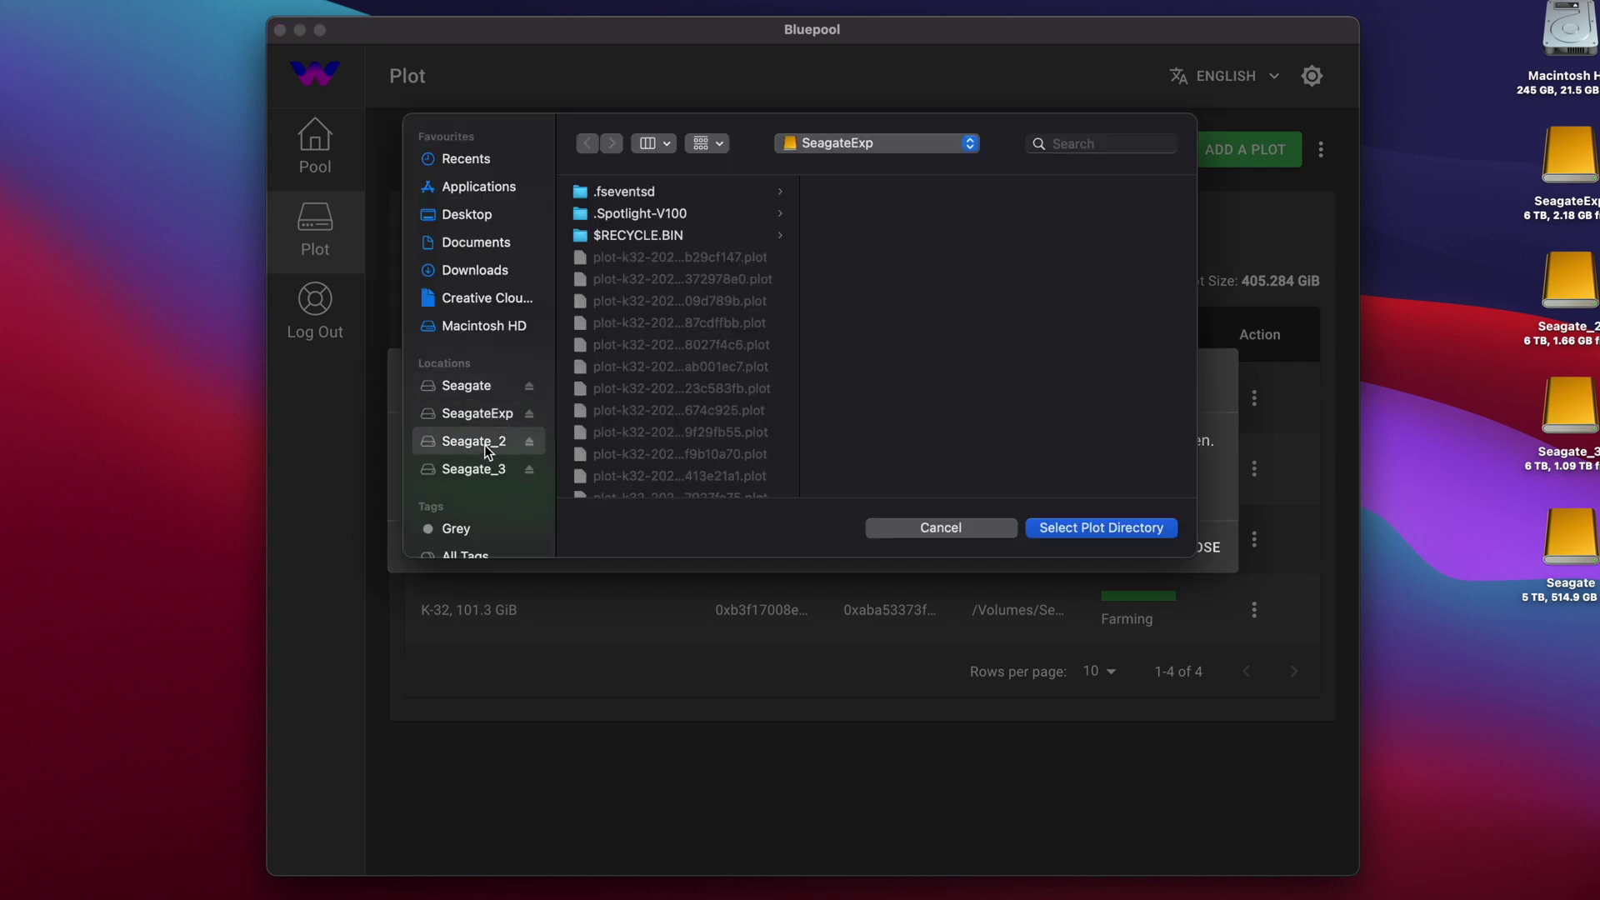
pyautogui.click(1085, 526)
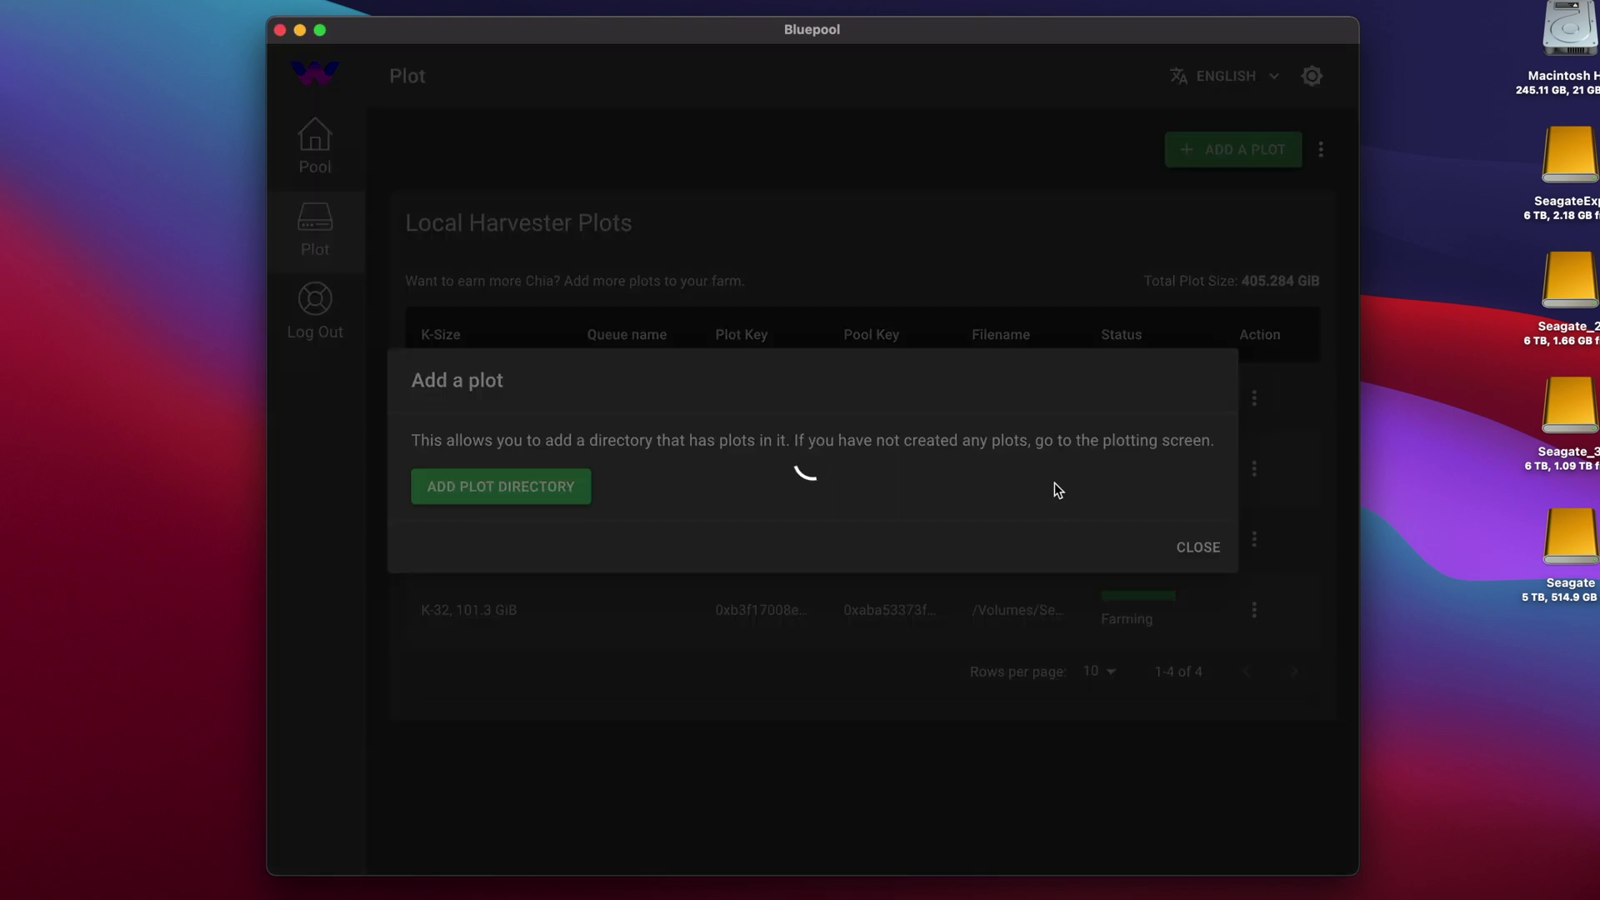